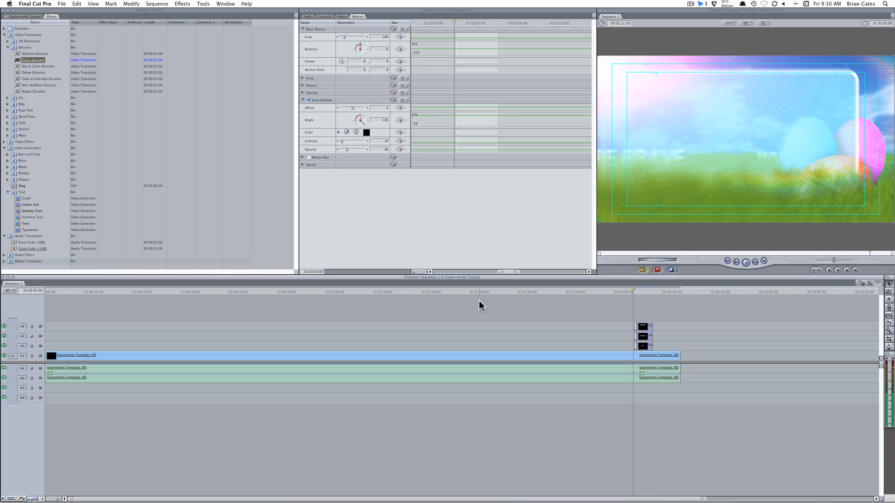
click(62, 490)
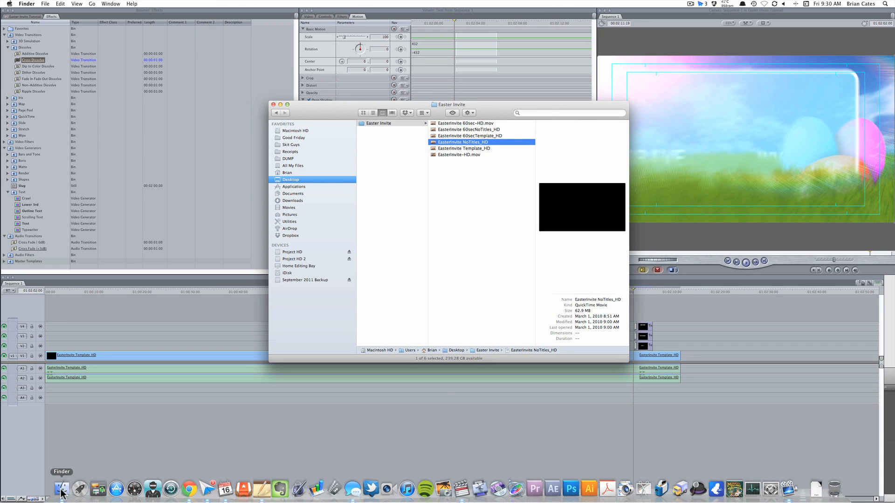
click(473, 123)
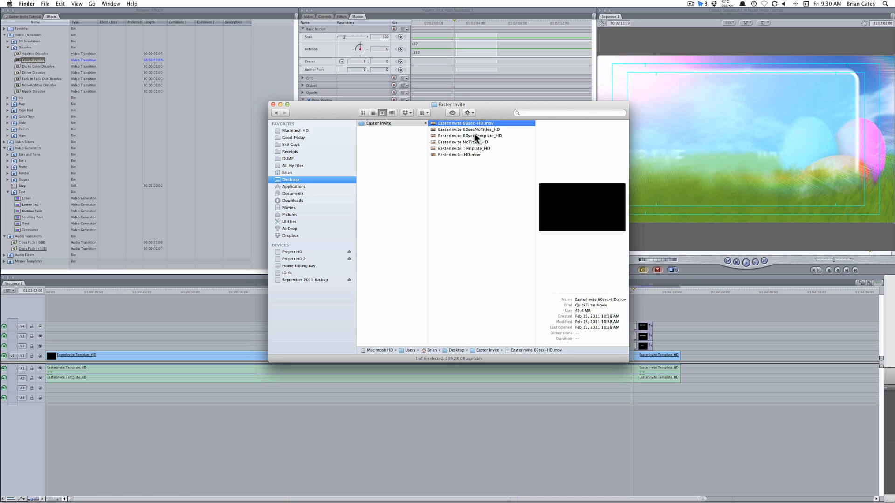
click(474, 135)
click(474, 142)
click(474, 148)
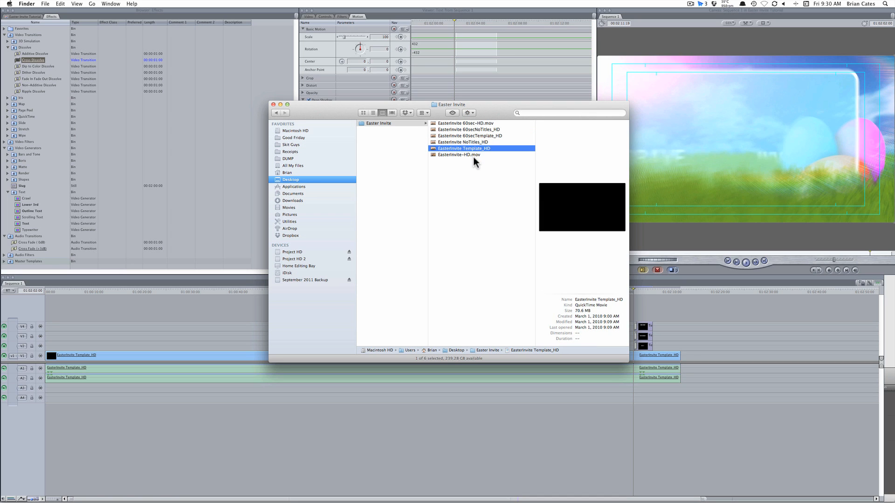
click(474, 155)
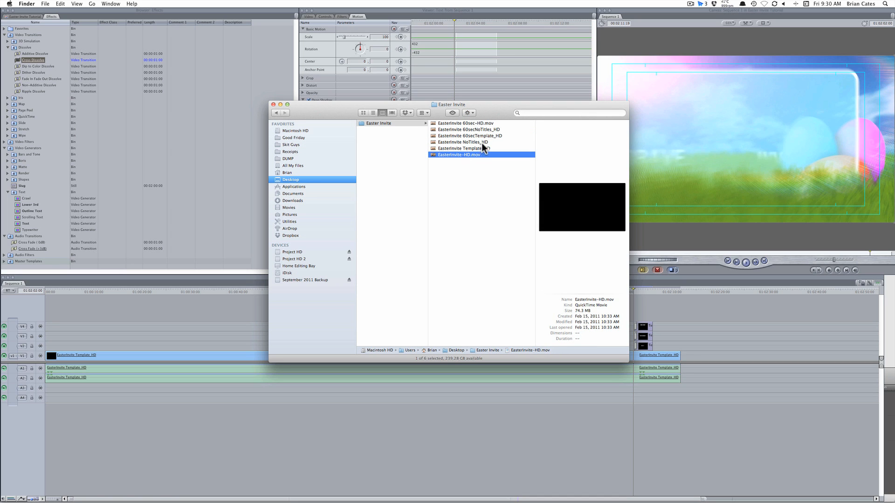
click(483, 142)
click(482, 148)
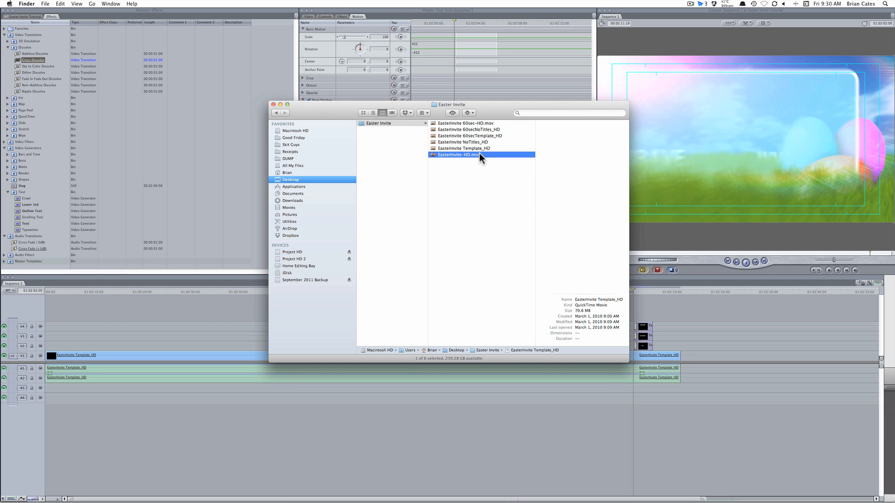
click(485, 135)
click(485, 130)
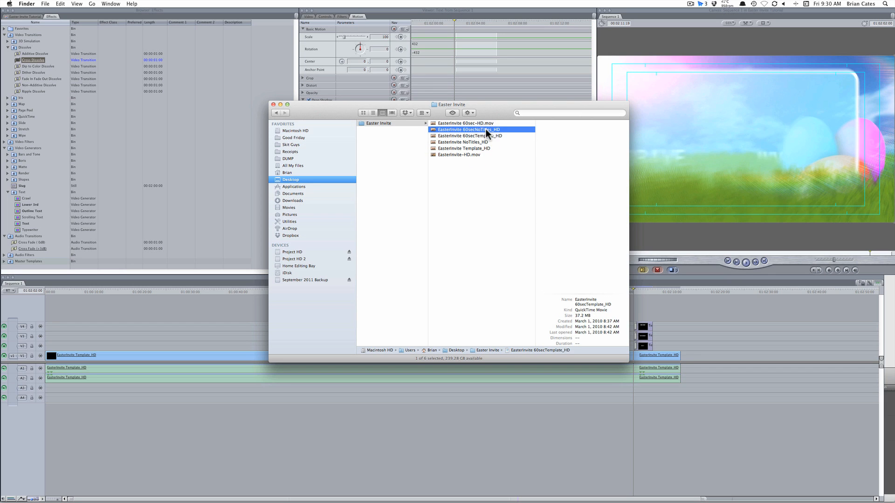
click(486, 123)
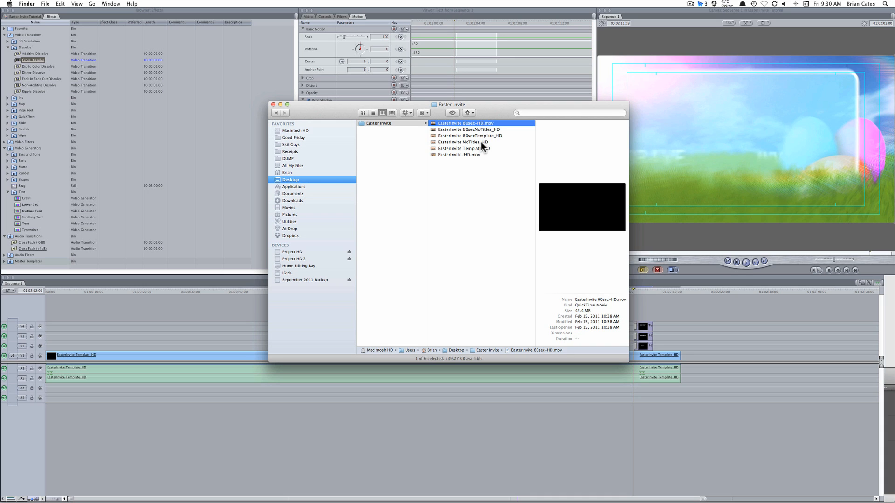
click(480, 142)
click(480, 149)
click(477, 154)
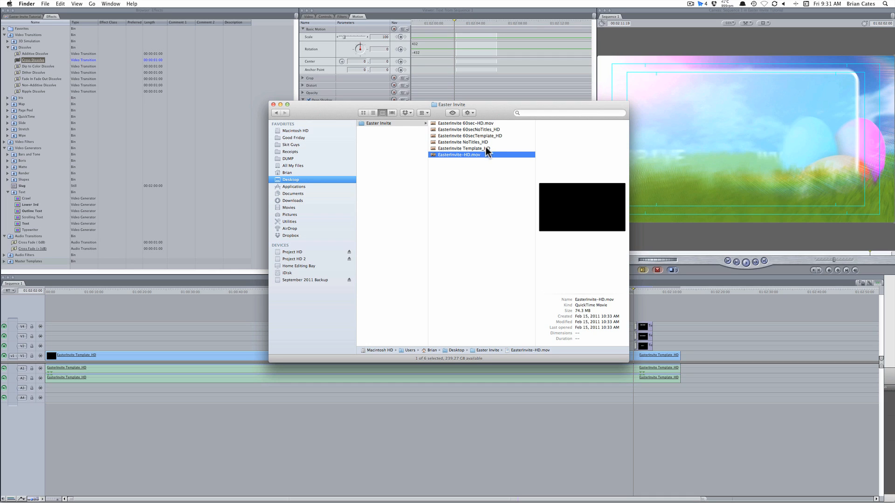
click(488, 142)
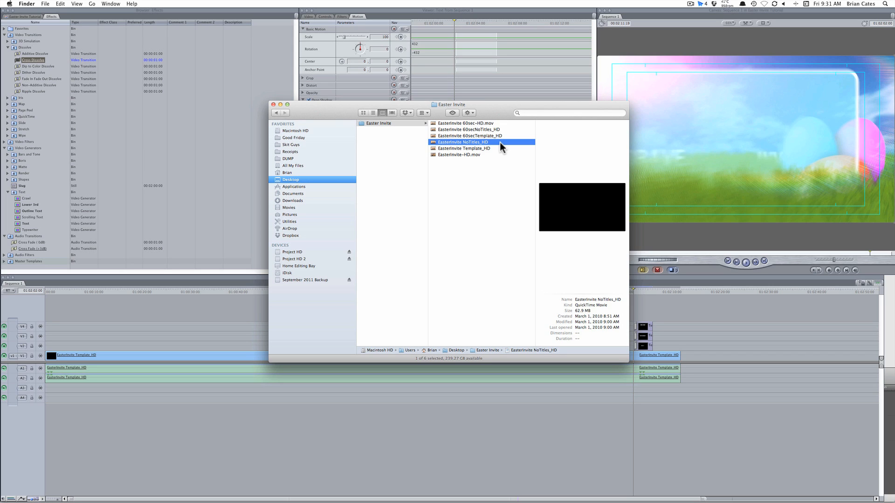
click(498, 149)
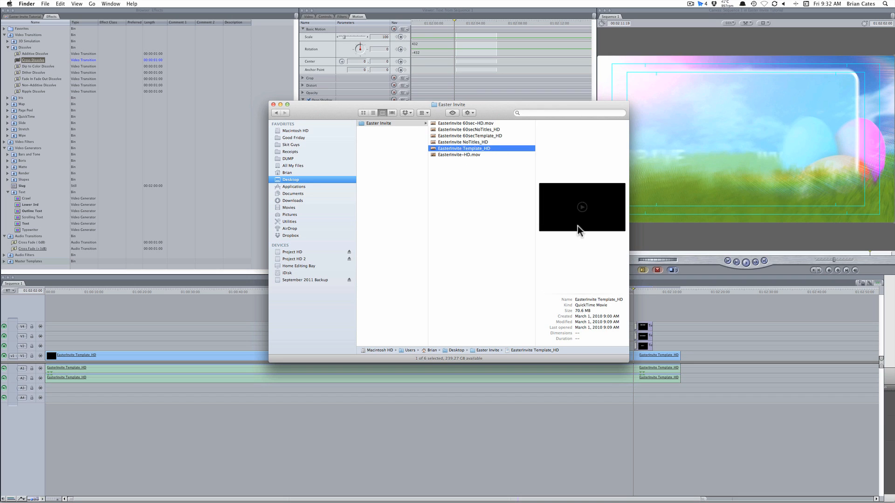
click(597, 288)
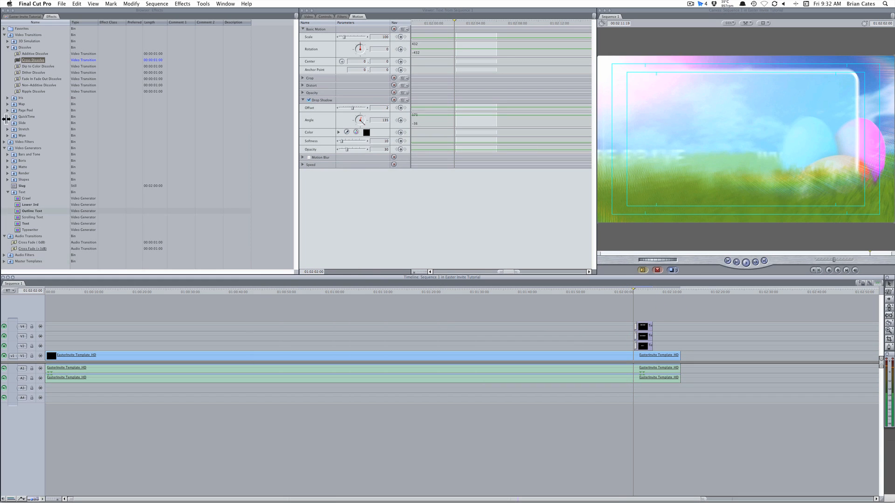
Show the Easter Invite Tutorial project's clips and scrub through the sequence from its start
click(38, 16)
click(55, 355)
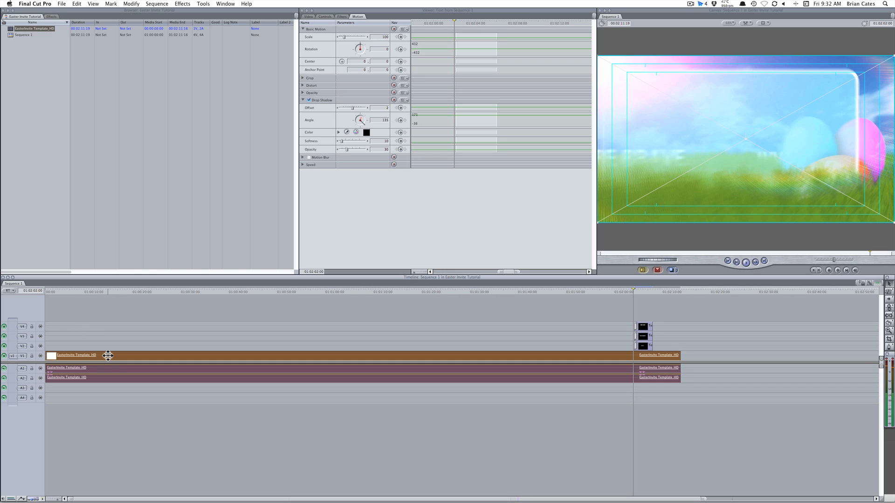
drag(49, 287, 409, 298)
click(745, 335)
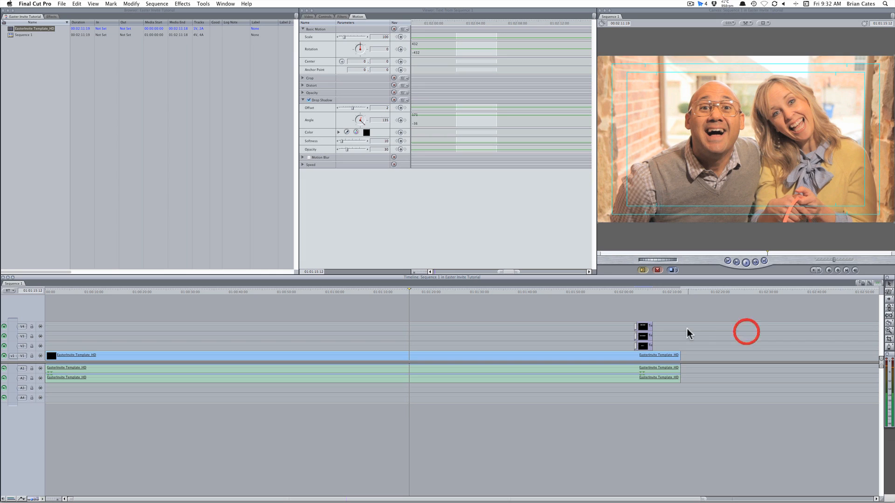
Jump to the titles near 01:02:01:18 and play them back to review
click(631, 290)
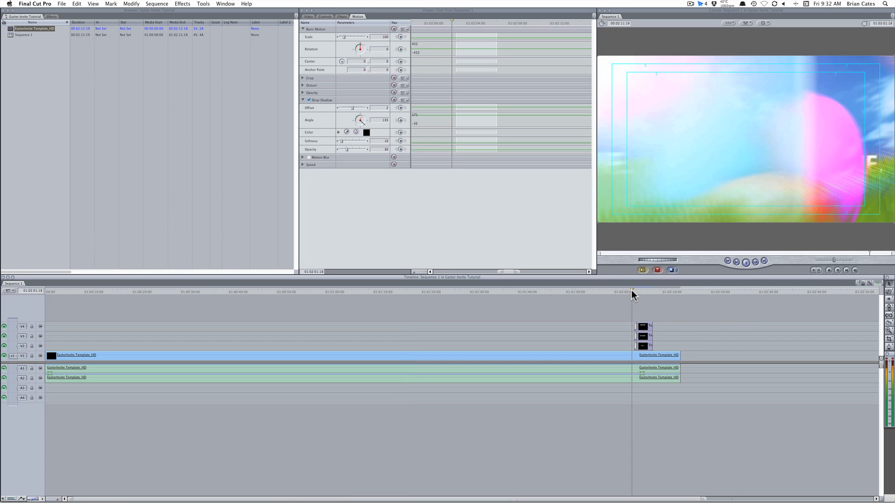
click(668, 322)
click(644, 336)
click(645, 346)
key(space)
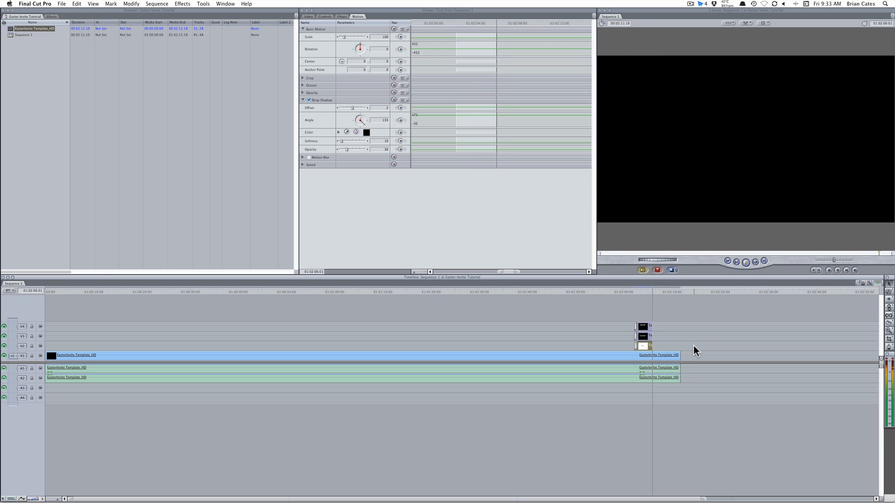
key(space)
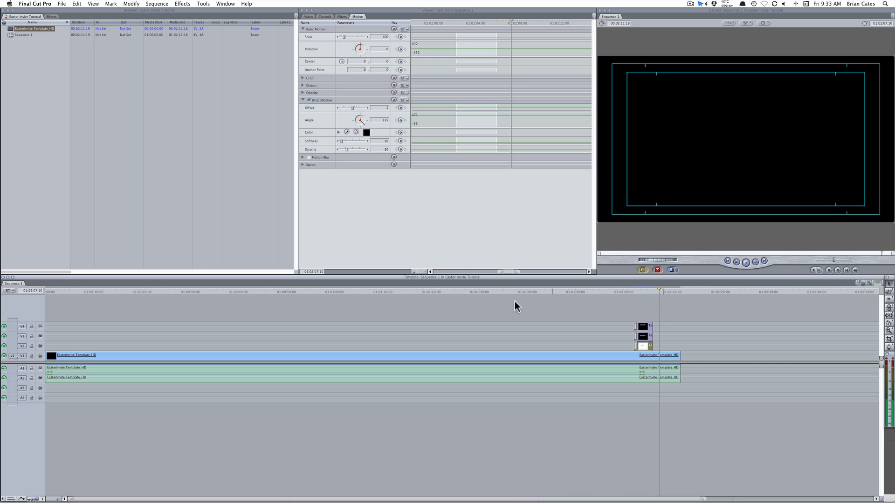
click(35, 157)
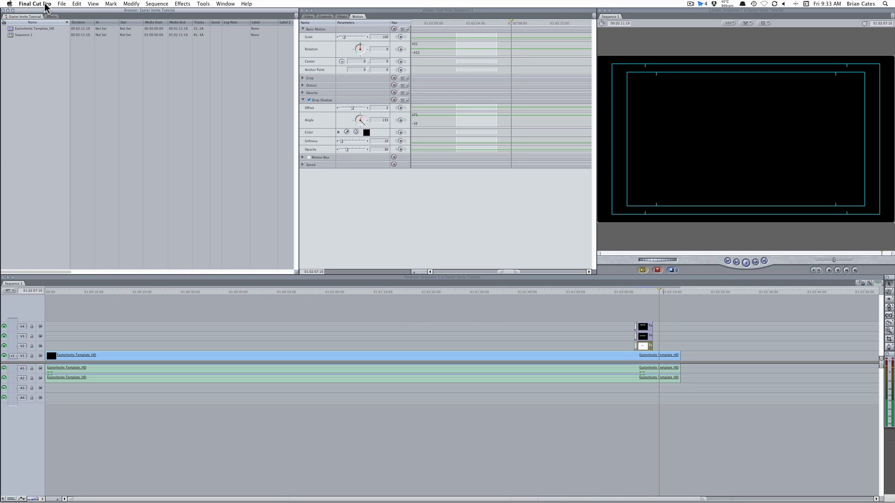
Create a new empty project
click(61, 3)
click(68, 21)
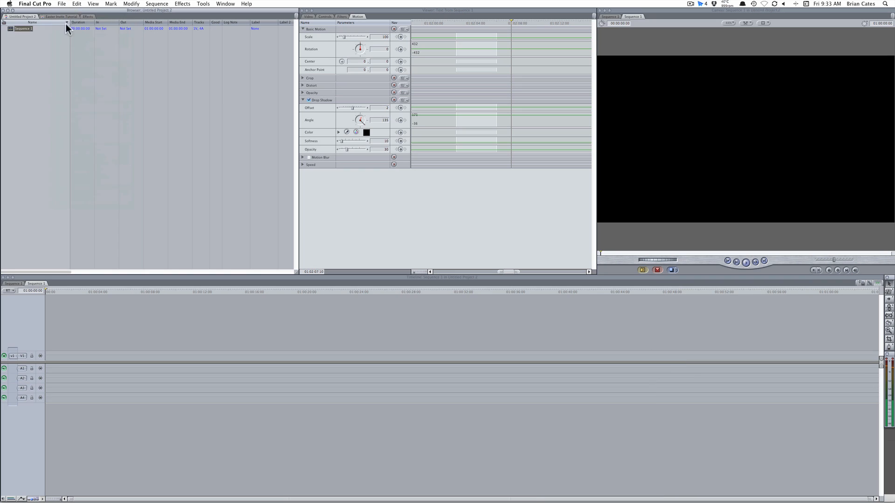
click(56, 103)
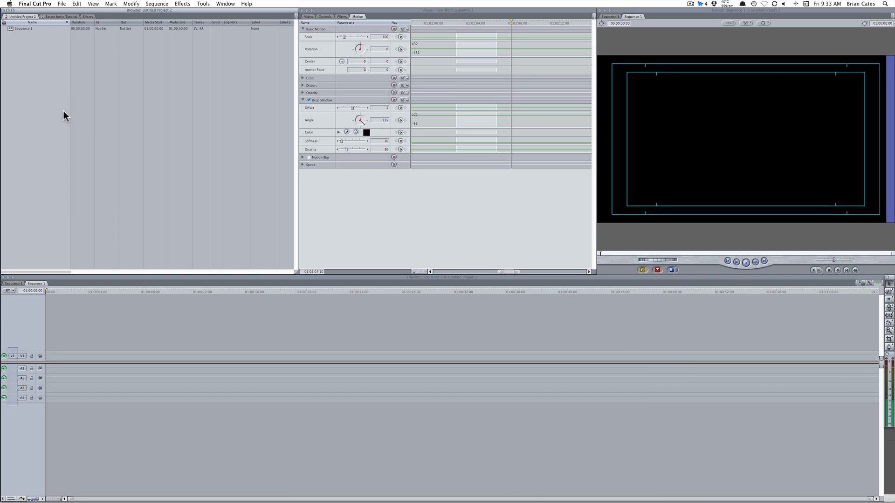
Import the EasterInvite Template_HD file from the desktop's Easter Invite folder
click(61, 3)
mouse_move(82, 107)
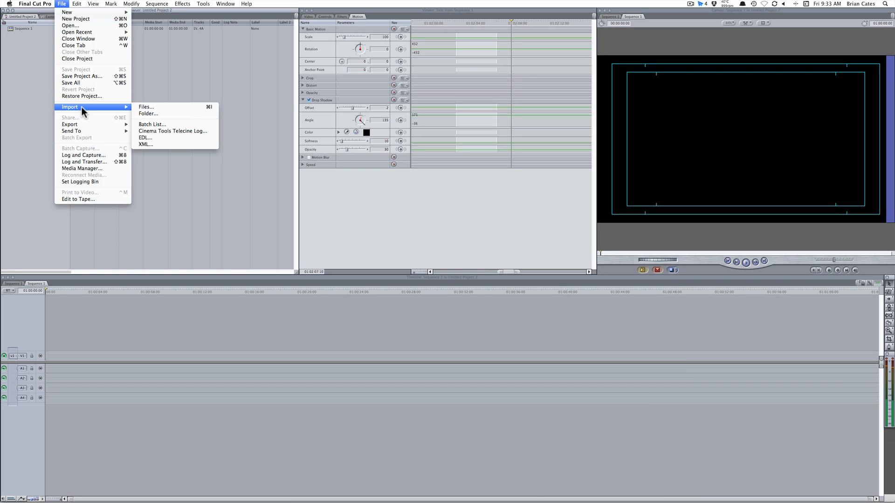
click(166, 107)
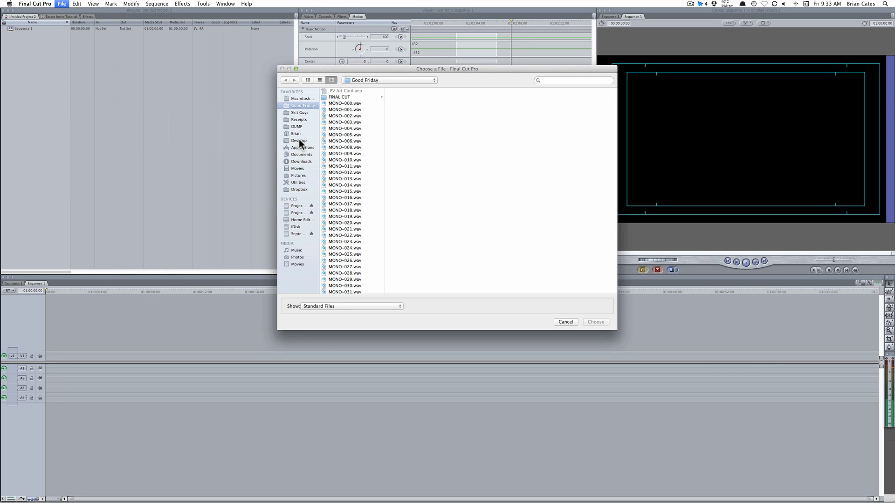
click(298, 140)
click(344, 91)
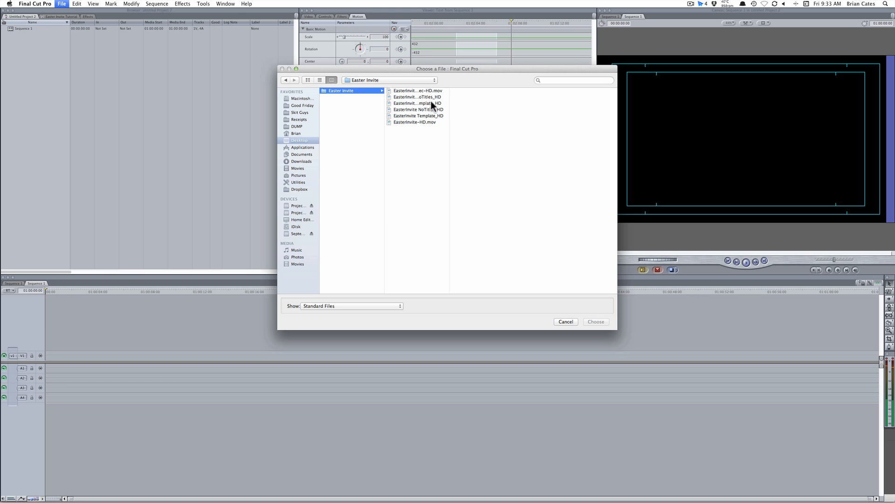
drag(449, 101, 481, 101)
click(410, 115)
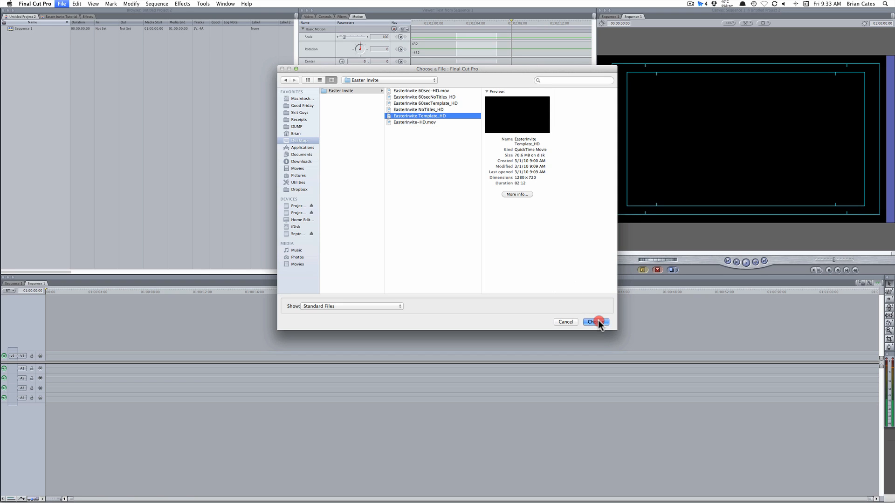
click(596, 322)
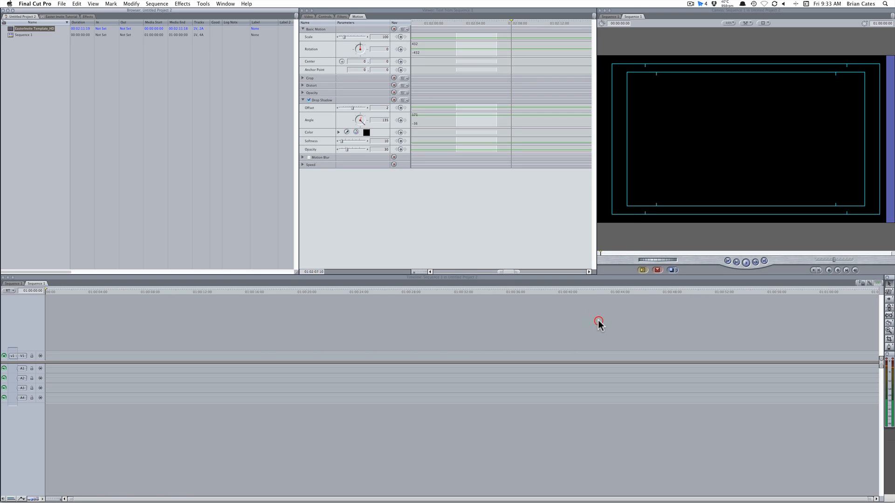
click(44, 28)
Place EasterInvite Template_HD into Sequence 1 with matched sequence settings and scrub through it
drag(12, 32, 49, 357)
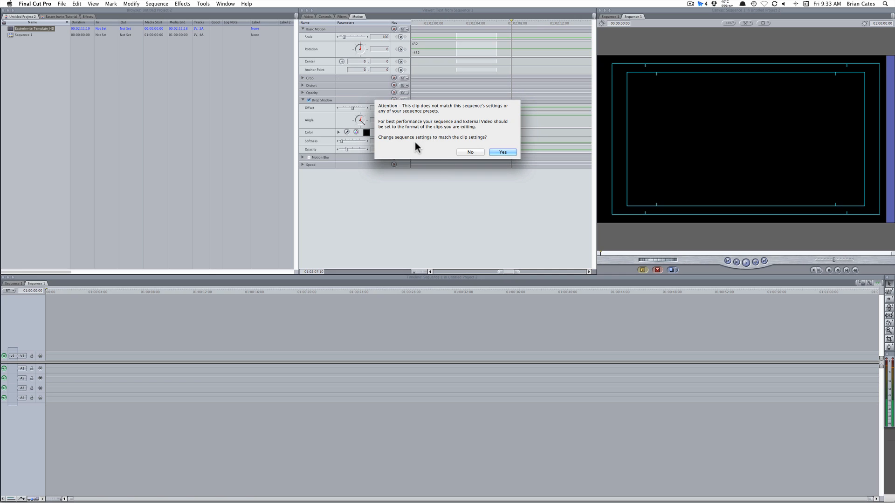
click(501, 152)
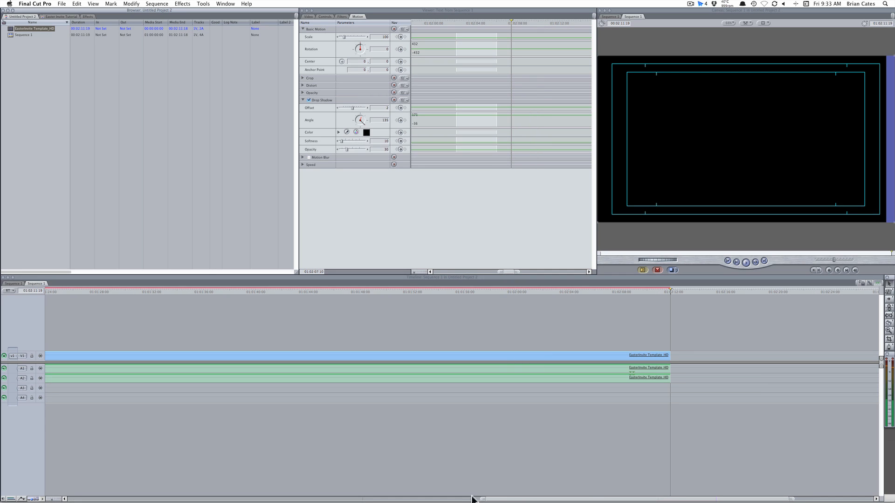
drag(483, 498, 1, 492)
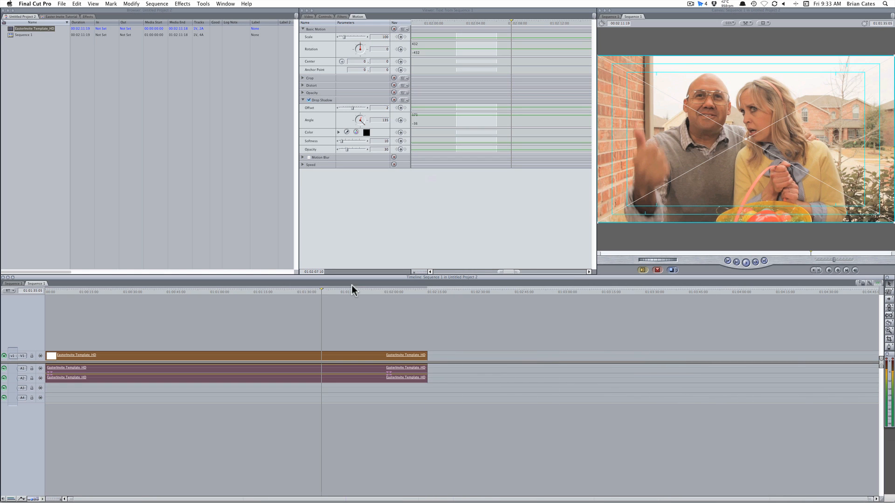
drag(298, 292, 403, 291)
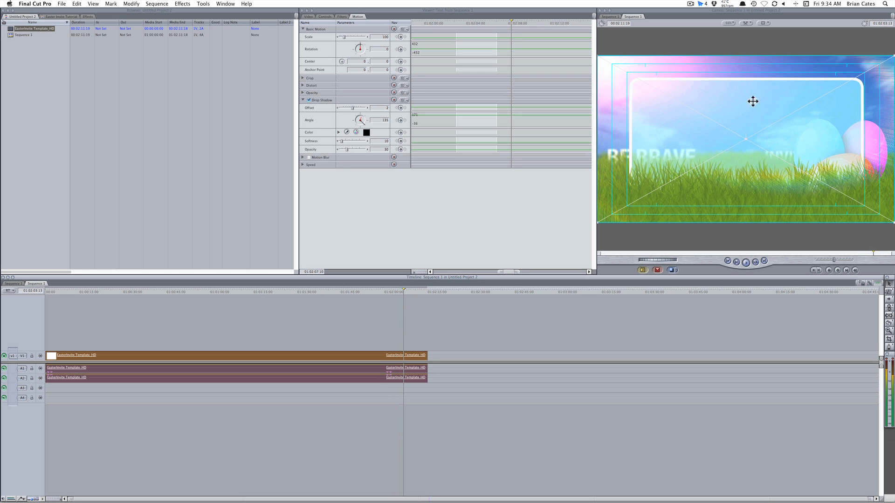
Scrub into the background's fade-in and step frame by frame to about 01:02:02:03
click(404, 292)
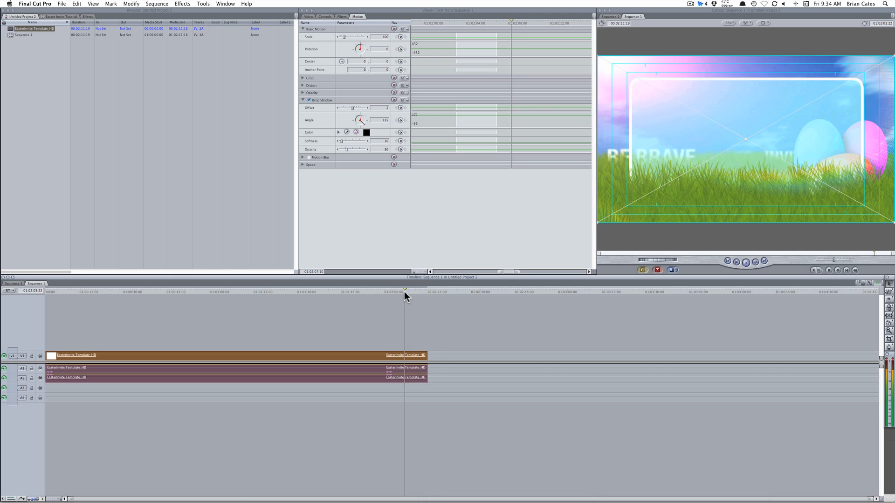
drag(404, 292, 398, 295)
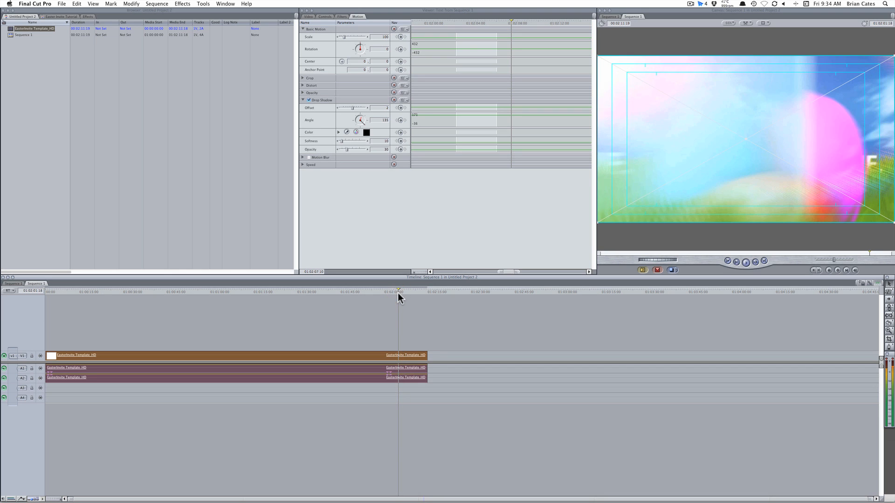
key(Right)
key(Right)
key(Right)
key(Right)
key(Right)
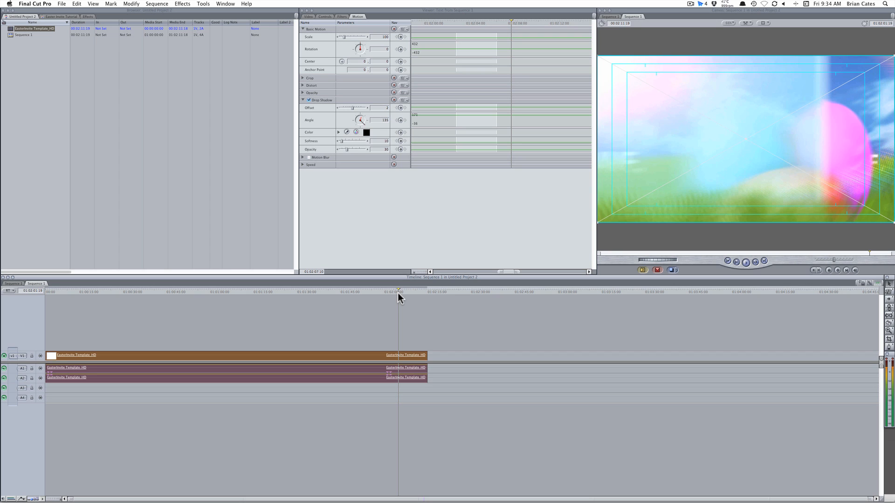
key(Right)
key(Right)
key(Right)
key(Right)
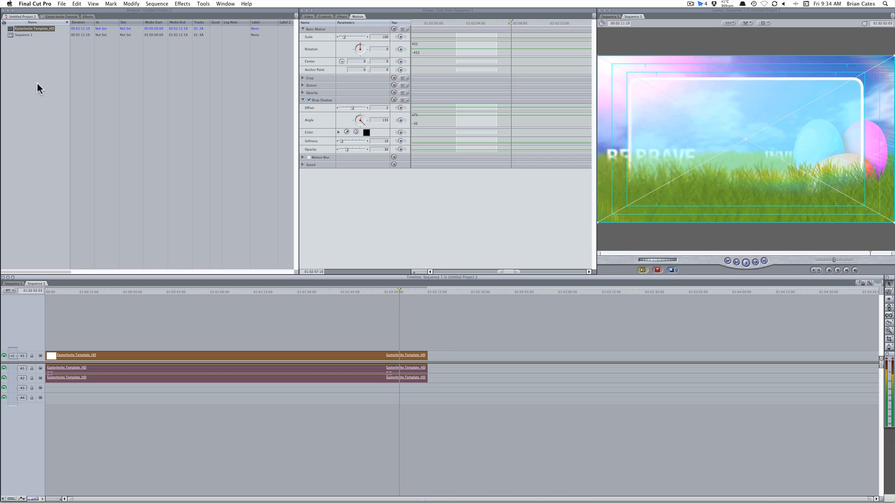
click(99, 16)
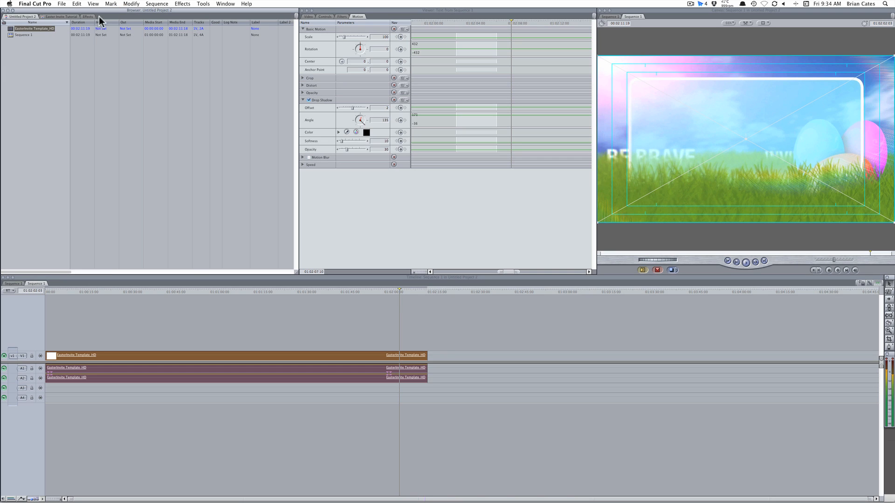
Add the Text generator from Video Generators onto a new V2 track above the background
click(88, 17)
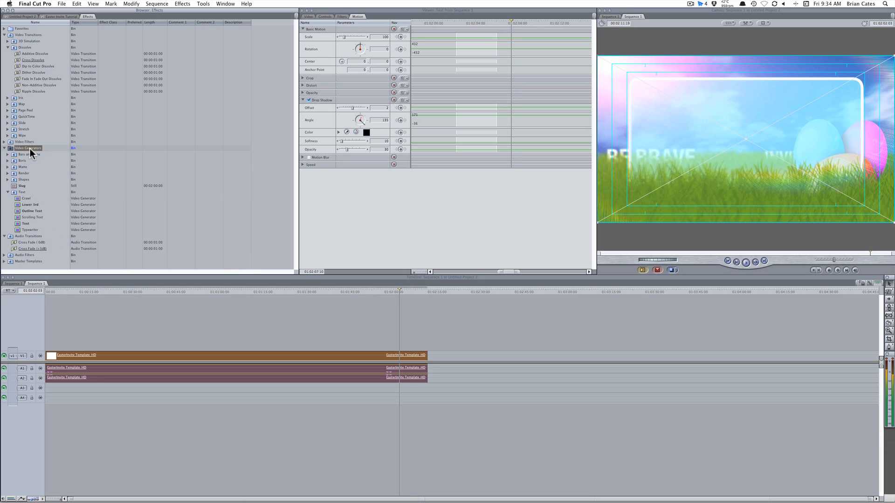
click(20, 193)
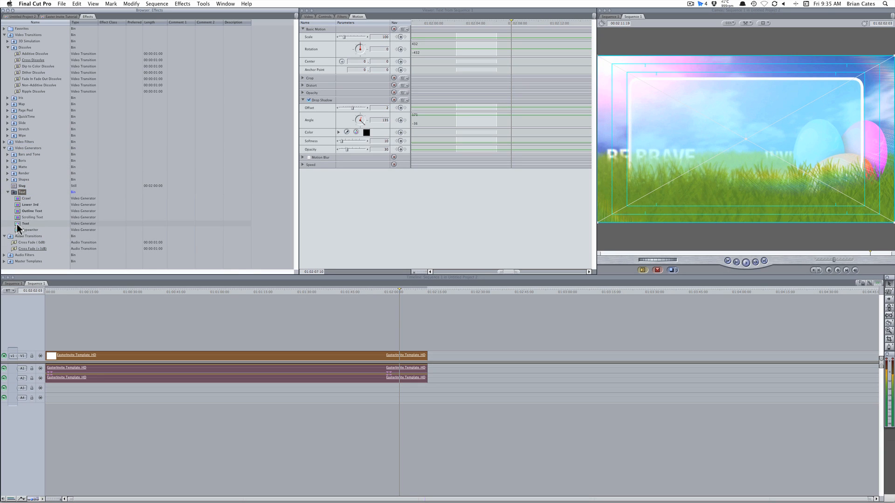
click(18, 224)
drag(19, 227, 406, 345)
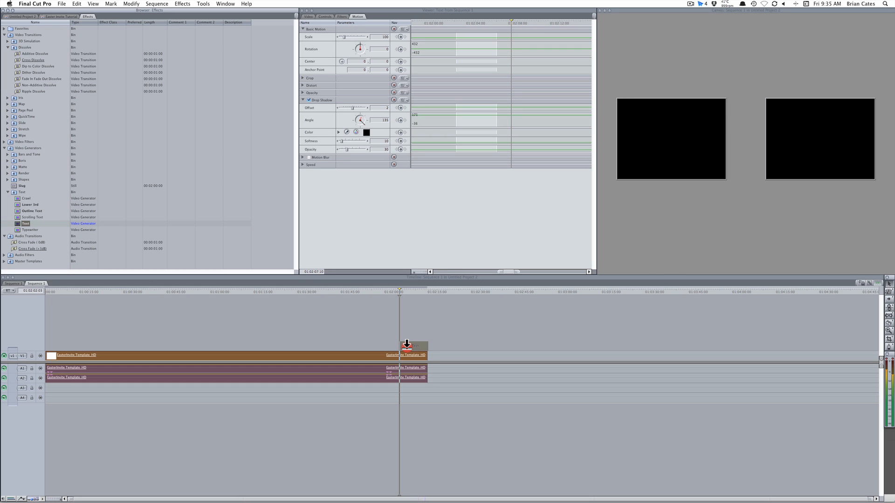
drag(406, 345, 406, 346)
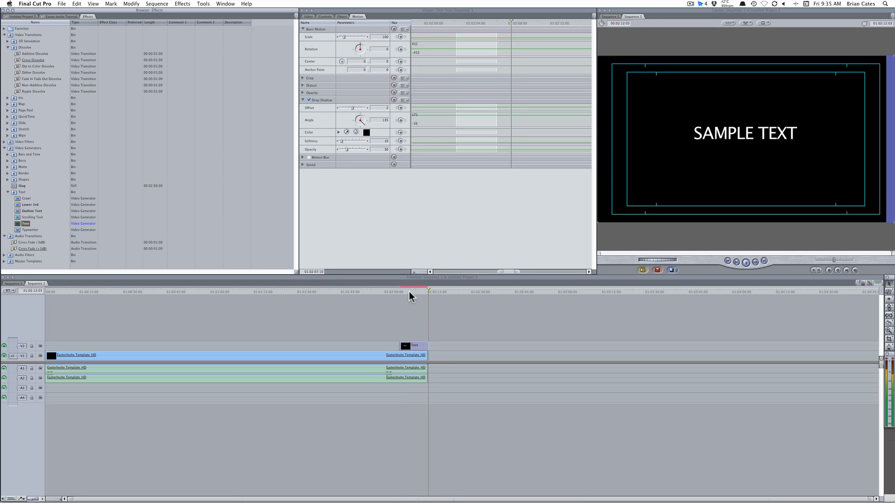
drag(409, 292, 406, 291)
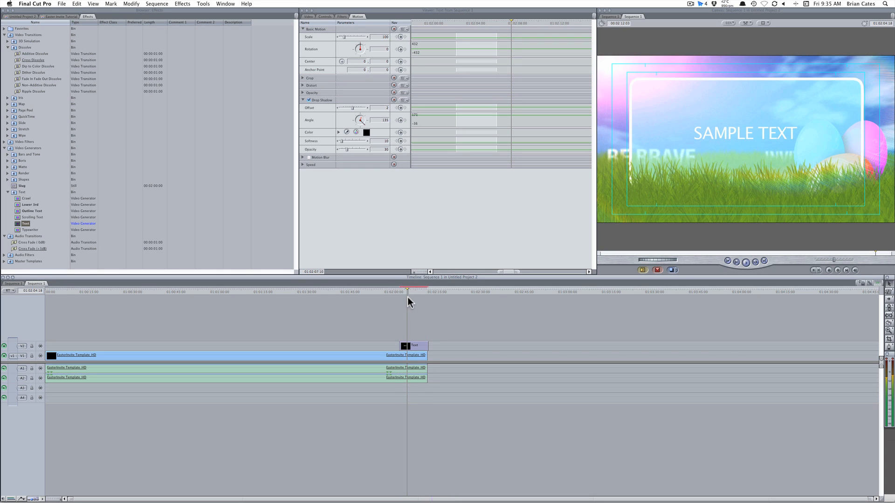
Replace SAMPLE TEXT with 'Easter Sunday' and add 'at Grace Church' on a second line
double_click(413, 347)
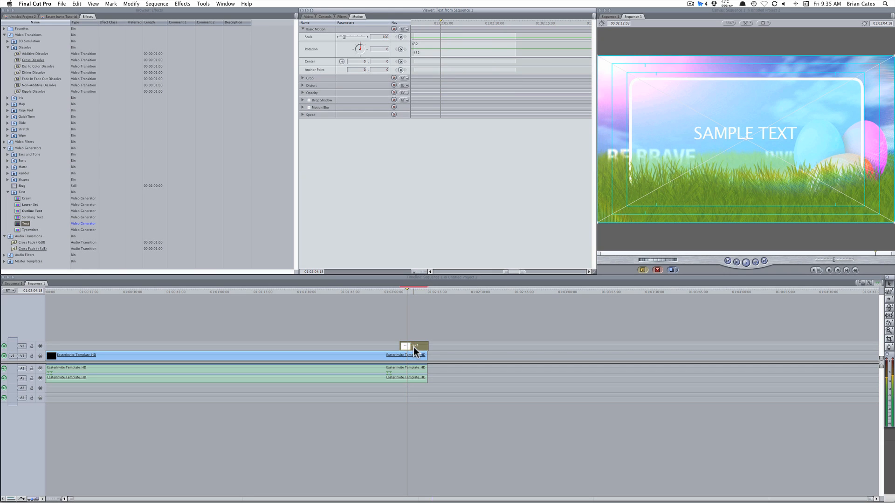
click(325, 16)
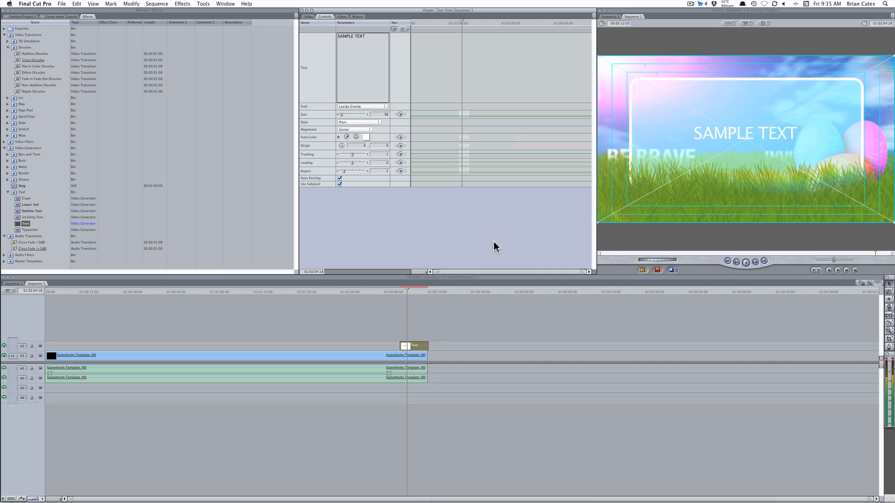
drag(381, 38, 268, 26)
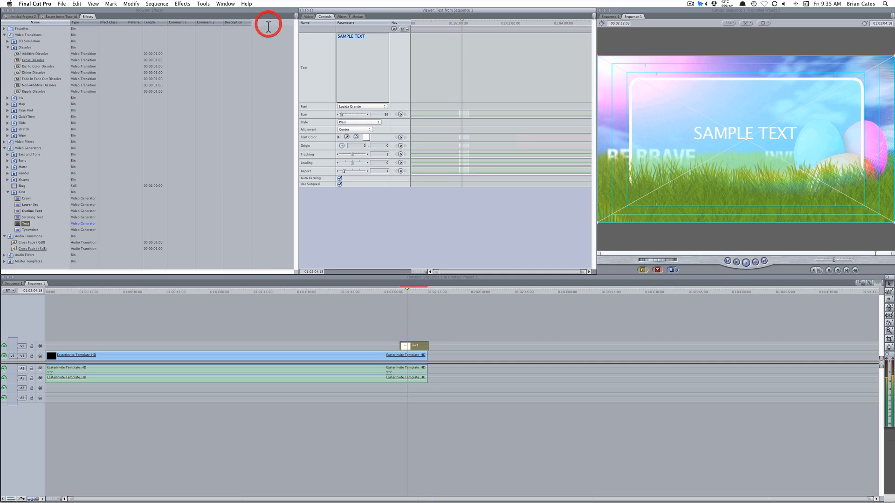
text(Easter Sundauy)
click(407, 289)
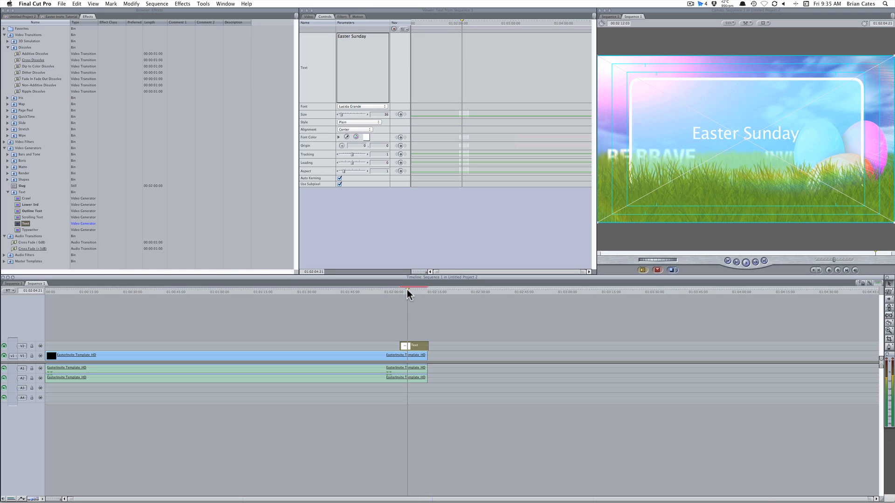
click(376, 36)
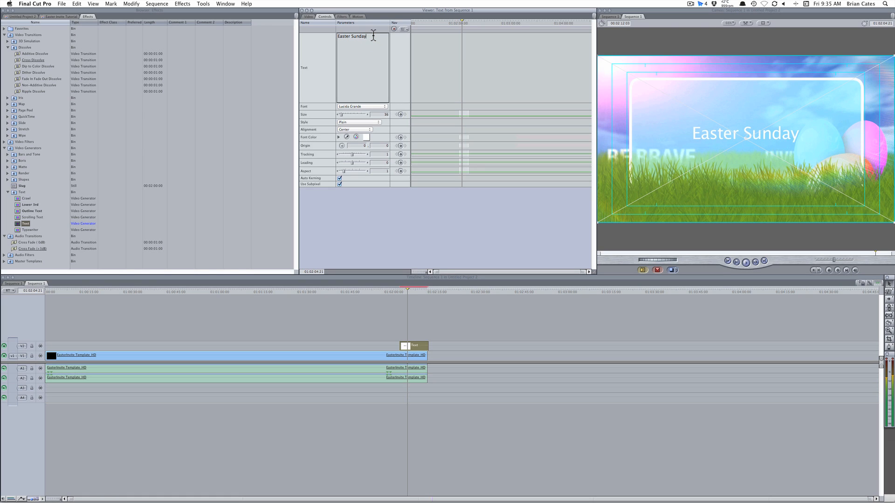
key(Return)
click(409, 291)
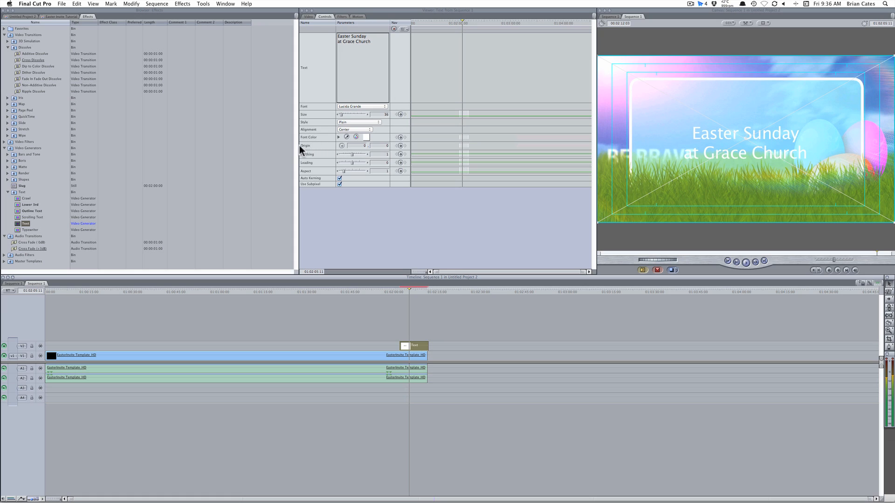
click(342, 146)
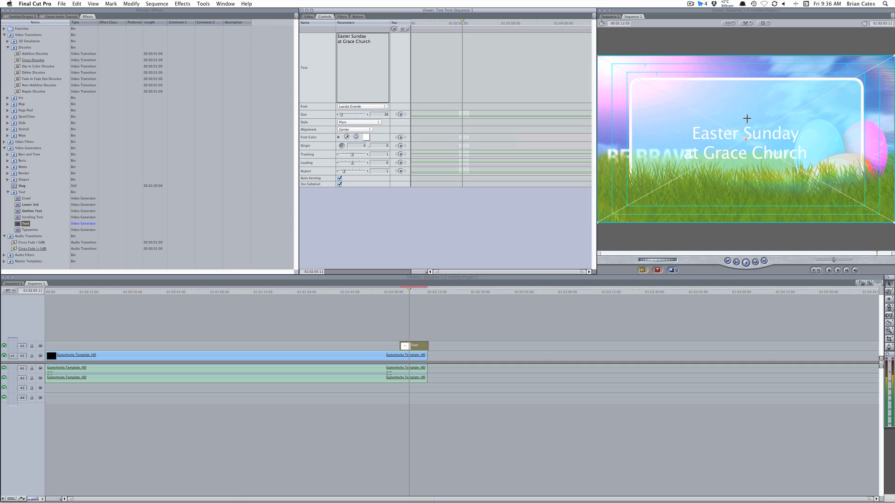
Shift the title up and slightly left, then add a '9:00 & 11:00 AM' line below 'Church'
mouse_move(745, 118)
mouse_down()
mouse_move(745, 133)
mouse_move(744, 110)
mouse_up()
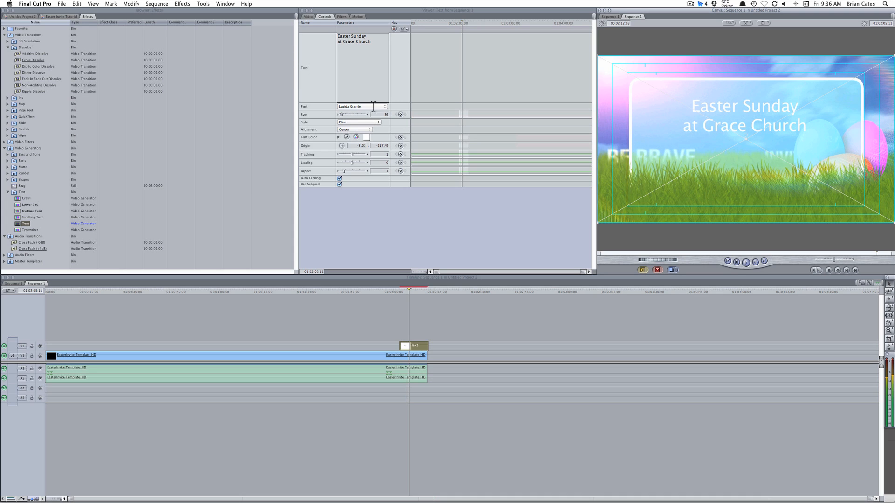
click(376, 41)
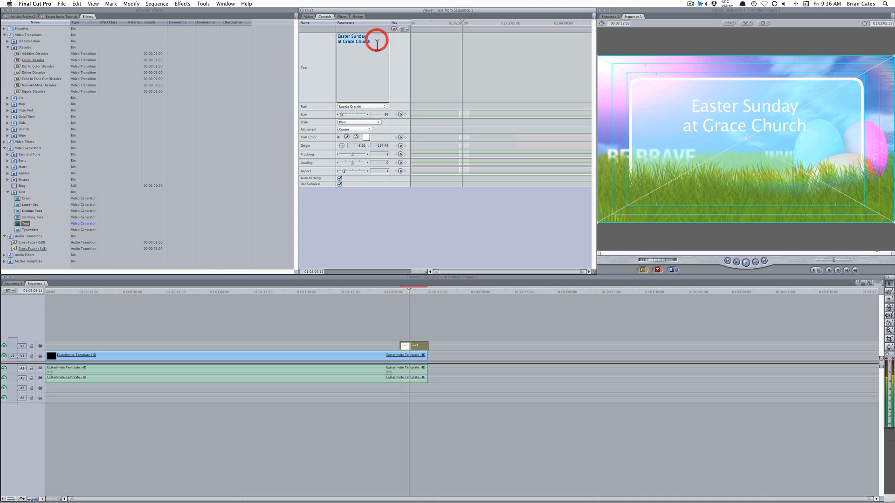
click(376, 40)
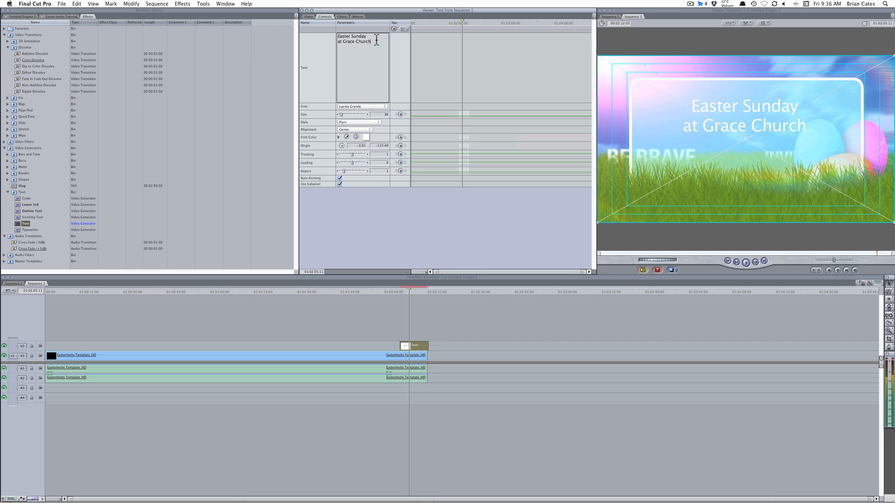
key(Return)
text(9:00 & 11 AM:00)
click(409, 292)
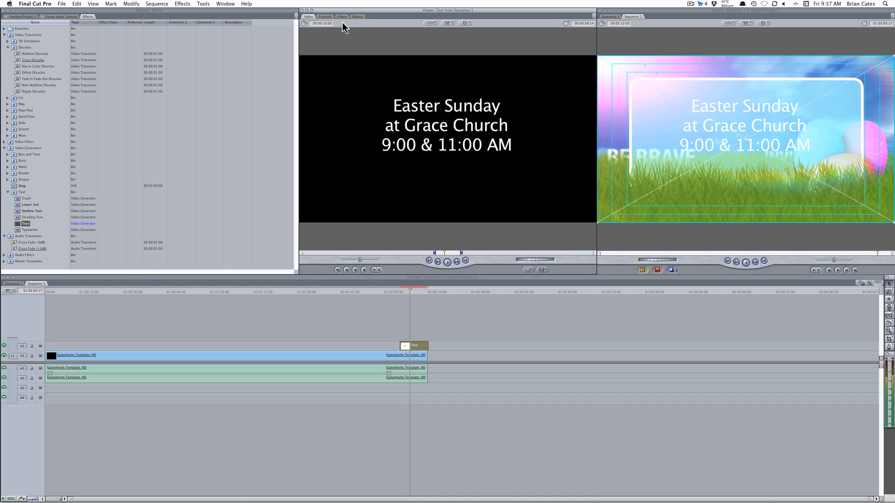
Set the title's Font to American Purpose and its Size to 48
click(319, 16)
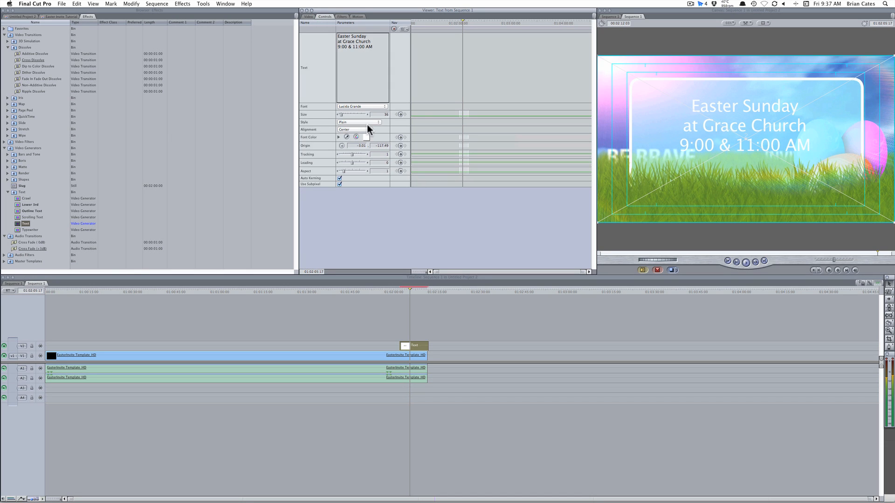
click(357, 107)
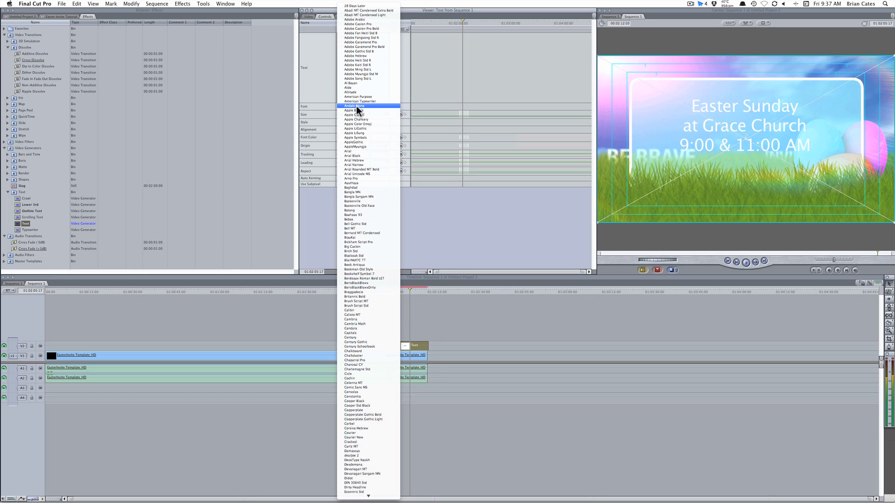
click(378, 96)
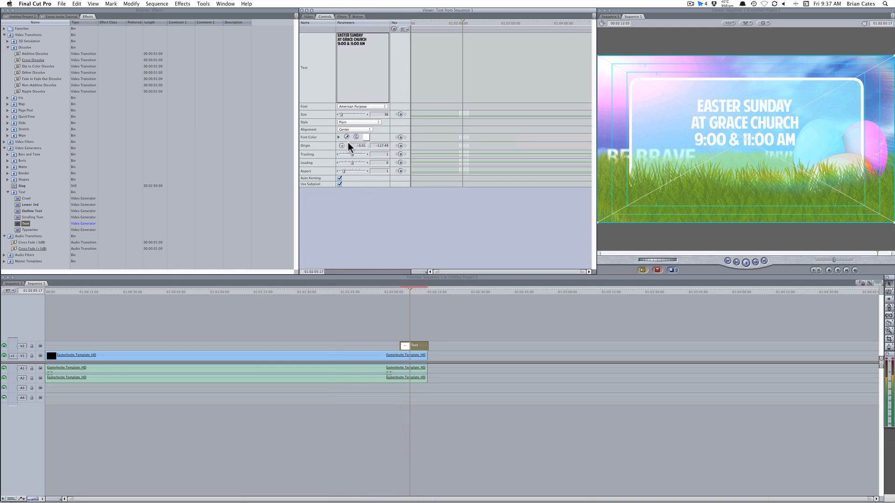
click(380, 114)
text(48)
key(Return)
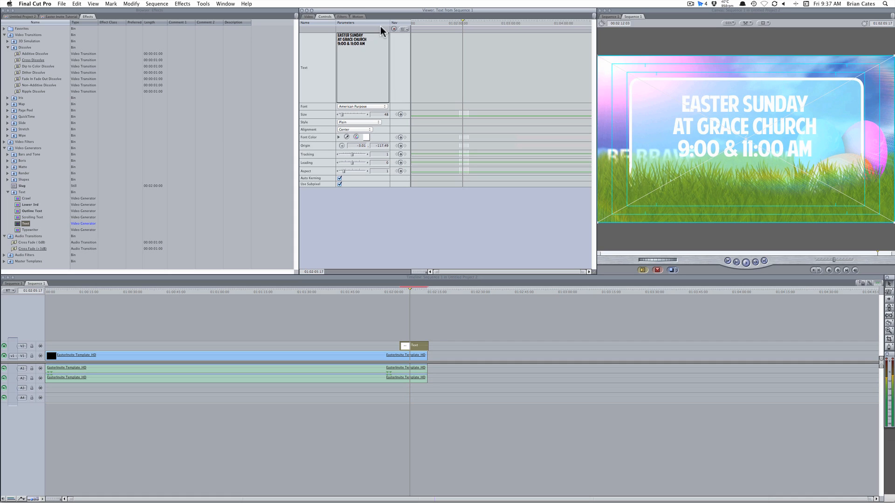
Delete the 'AT GRACE CHURCH' line, keeping a blank line between EASTER SUNDAY and the times
drag(370, 41, 333, 38)
click(365, 37)
key(BackSpace)
key(BackSpace)
key(BackSpace)
key(BackSpace)
key(BackSpace)
key(BackSpace)
key(BackSpace)
key(BackSpace)
key(BackSpace)
key(BackSpace)
key(BackSpace)
key(BackSpace)
key(BackSpace)
key(BackSpace)
key(BackSpace)
key(BackSpace)
key(Return)
click(409, 289)
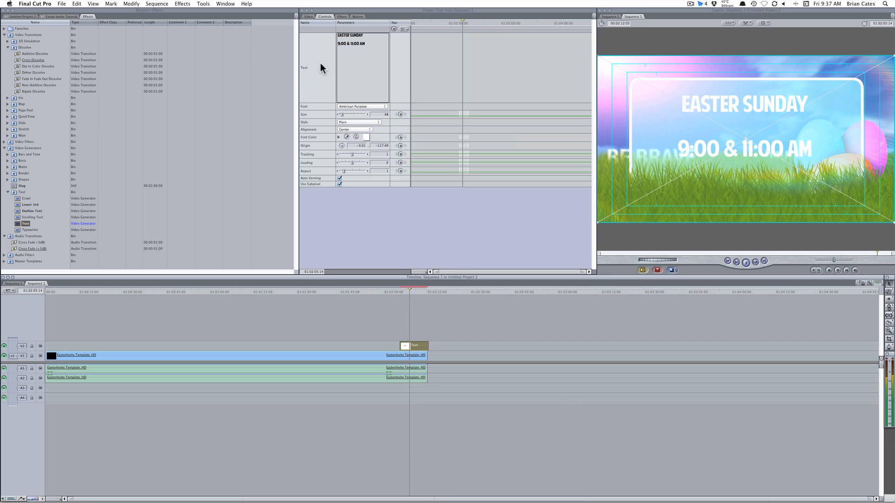
click(17, 225)
click(150, 11)
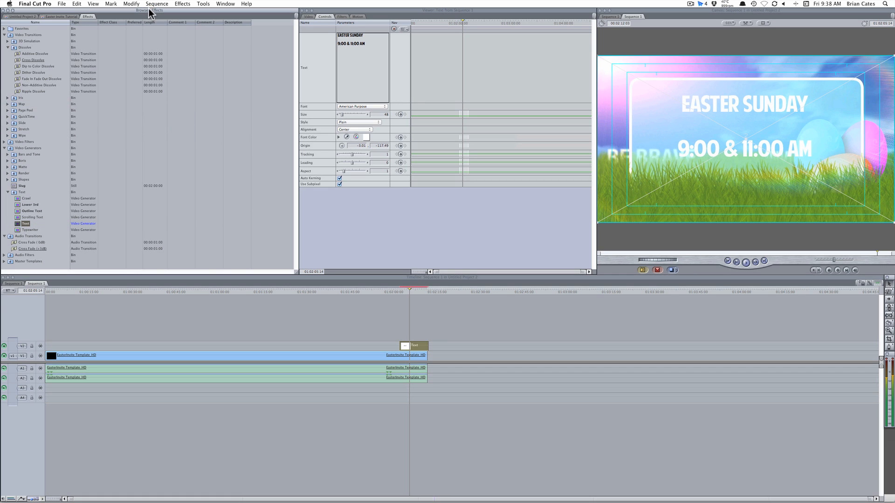
Add a second Text generator on V3 and place its SAMPLE TEXT in the gap
drag(18, 225, 398, 334)
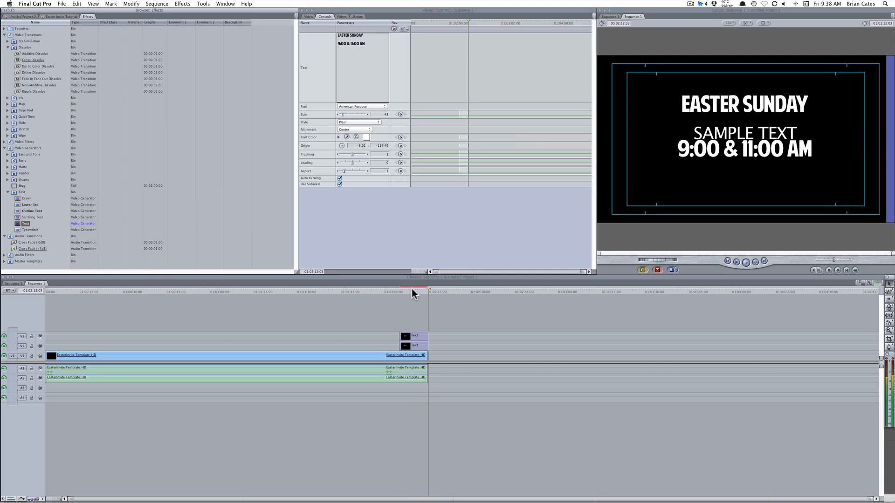
drag(412, 289, 406, 290)
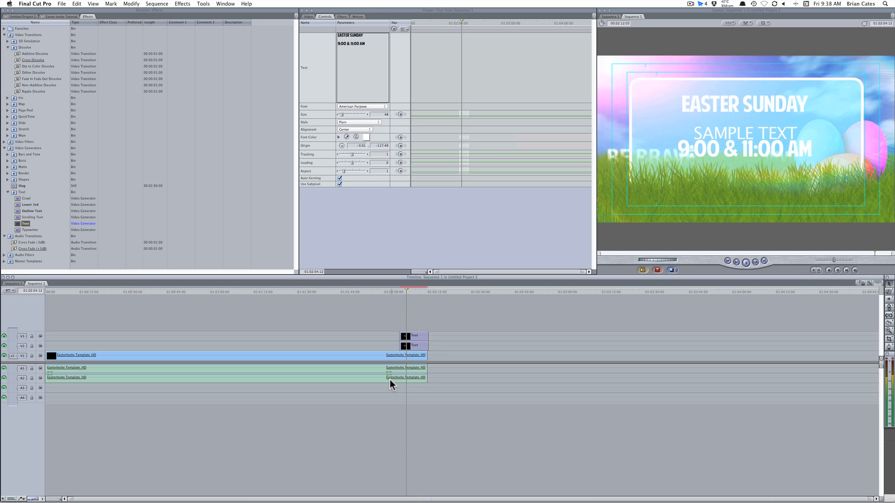
double_click(412, 336)
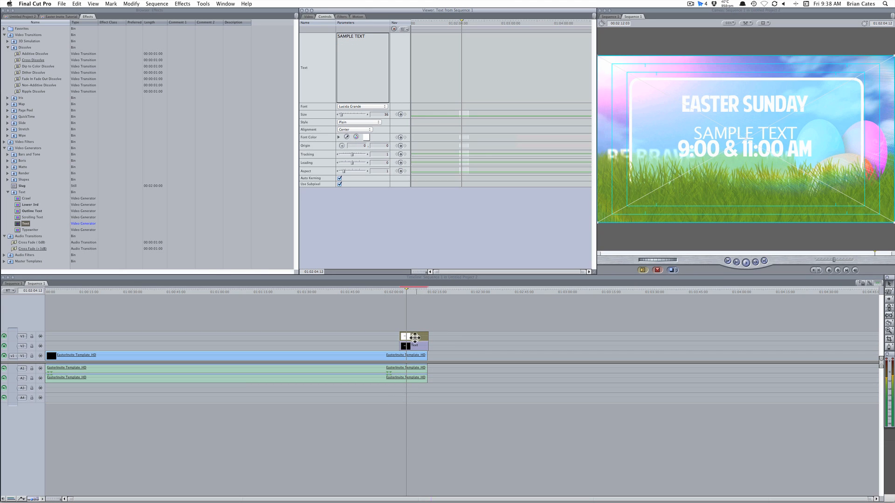
click(342, 146)
drag(743, 135, 745, 135)
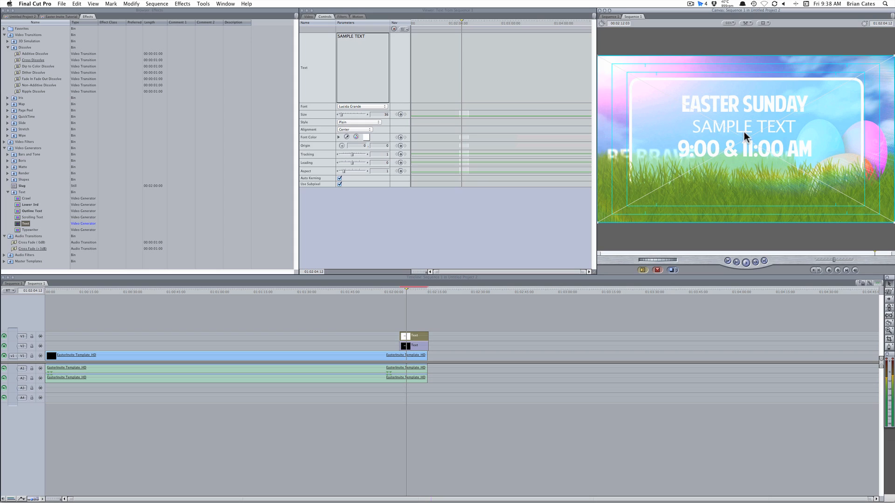
Change the middle title's text to 'at Grace Church' and set its font to Santa Fe LET
click(380, 39)
text(a)
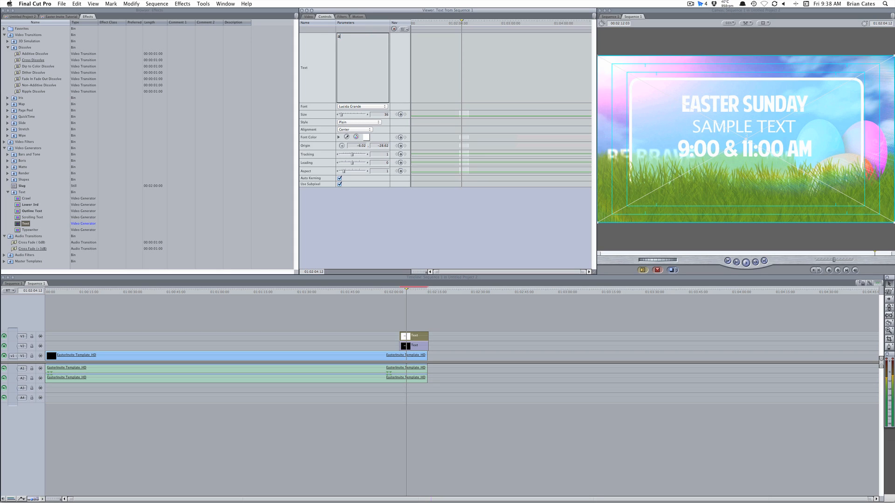
text(t Grace Church)
click(365, 106)
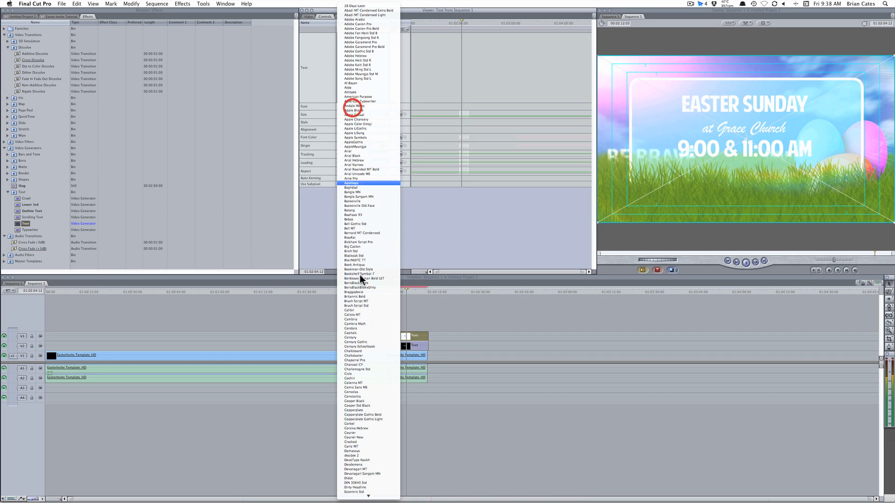
scroll(351, 392, down, 20)
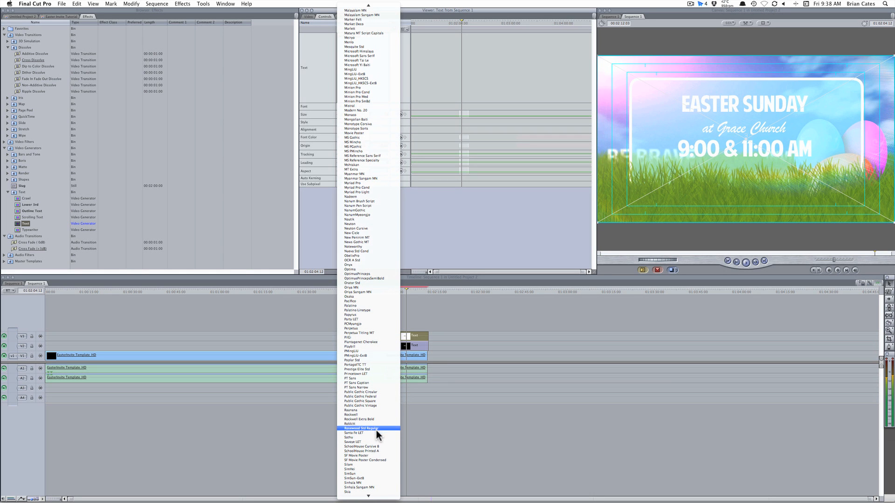
click(376, 432)
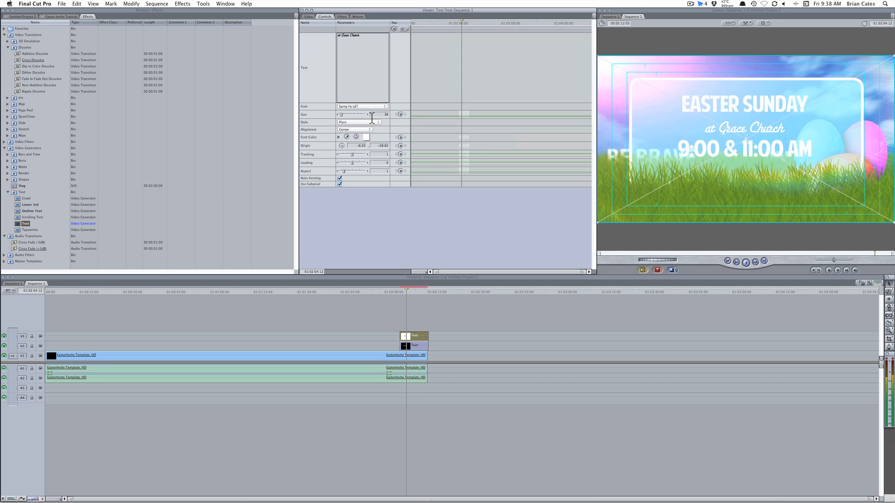
Adjust the 'at Grace Church' text size to 54
click(341, 114)
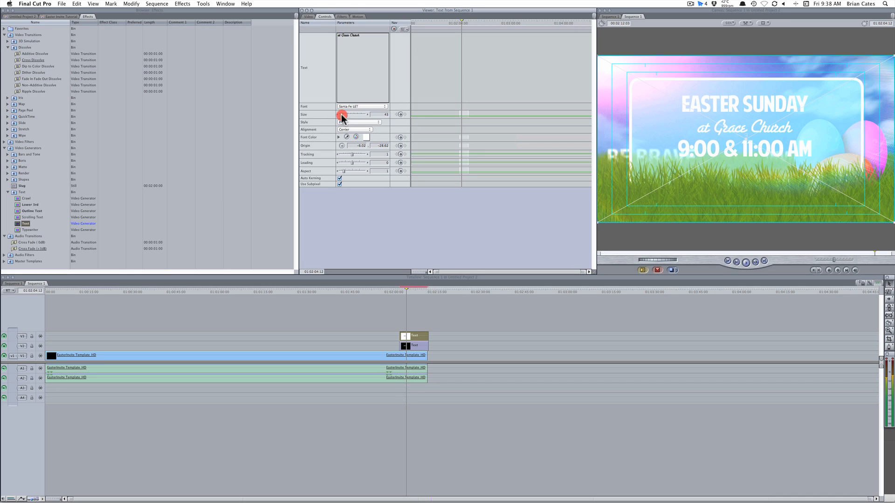
drag(341, 115, 342, 115)
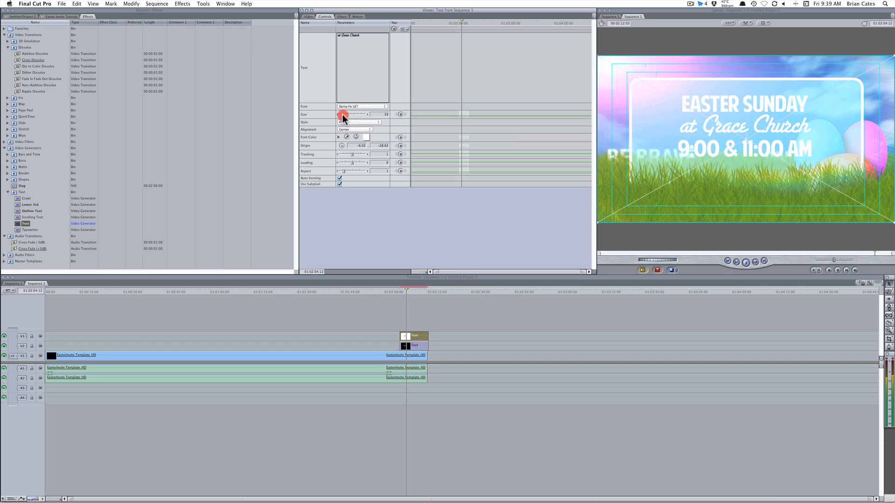
drag(342, 117, 342, 118)
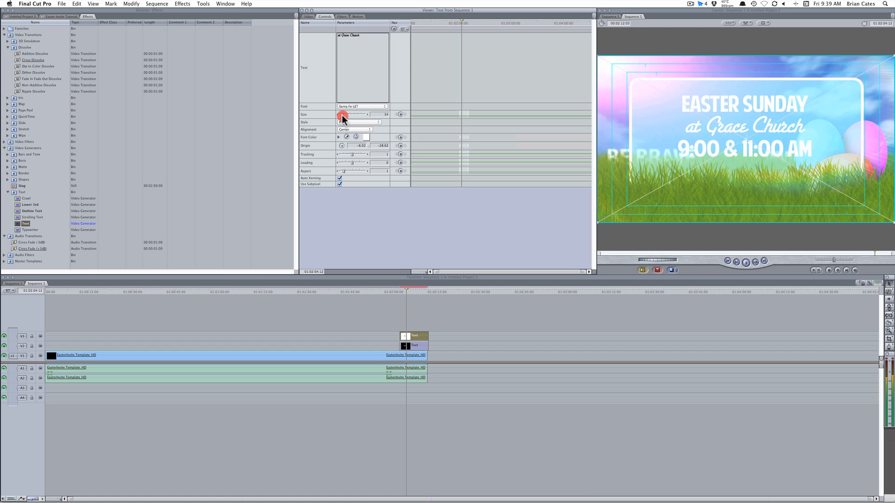
drag(343, 118, 343, 119)
click(471, 346)
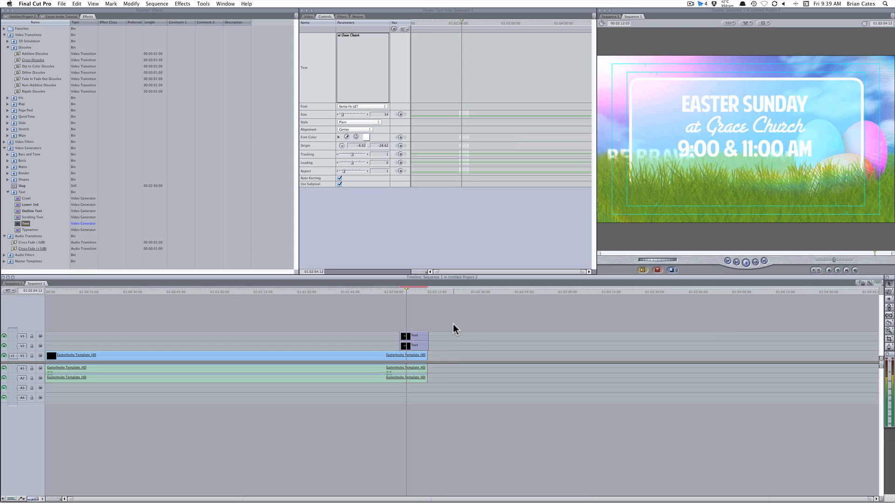
Turn on a drop shadow with opacity 30 for the EASTER SUNDAY title
double_click(421, 346)
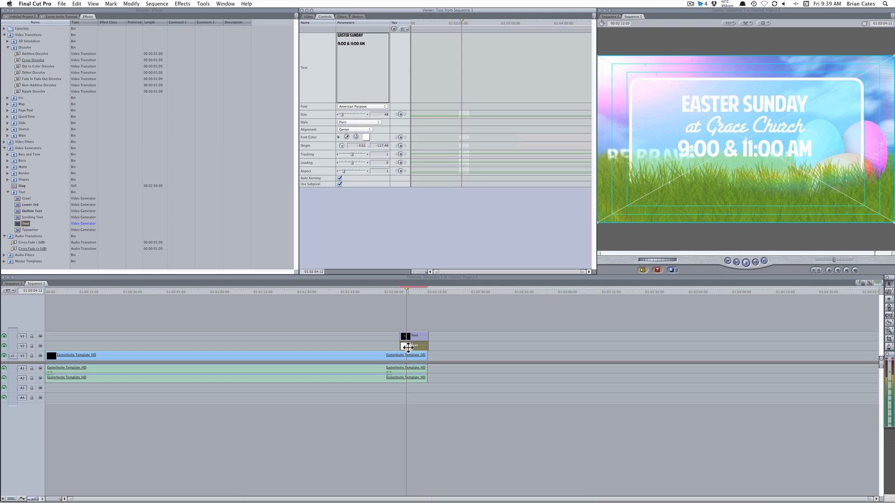
click(358, 16)
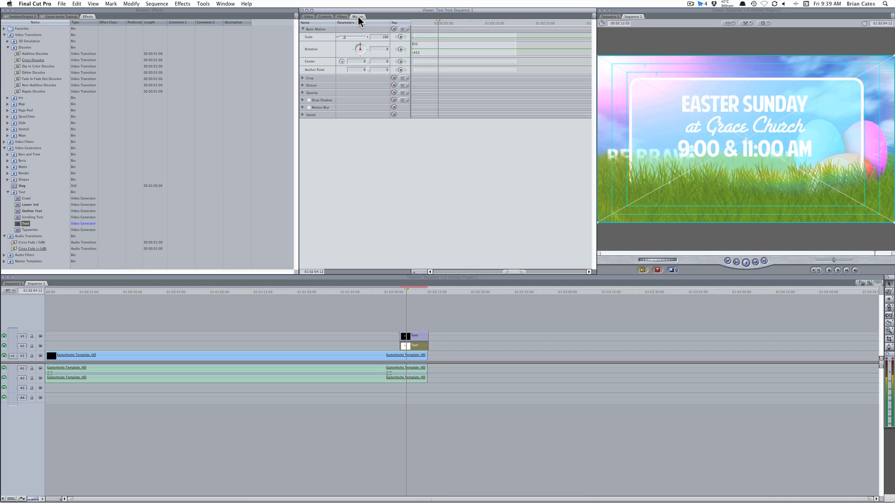
click(308, 99)
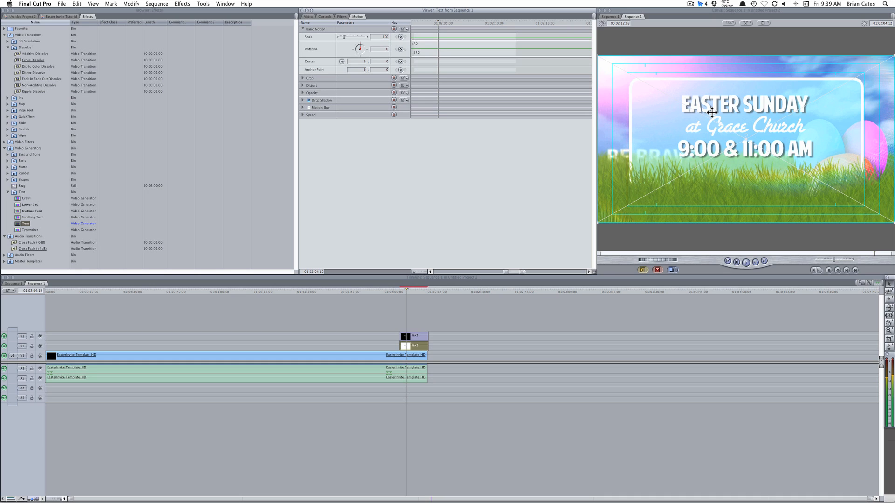
click(303, 101)
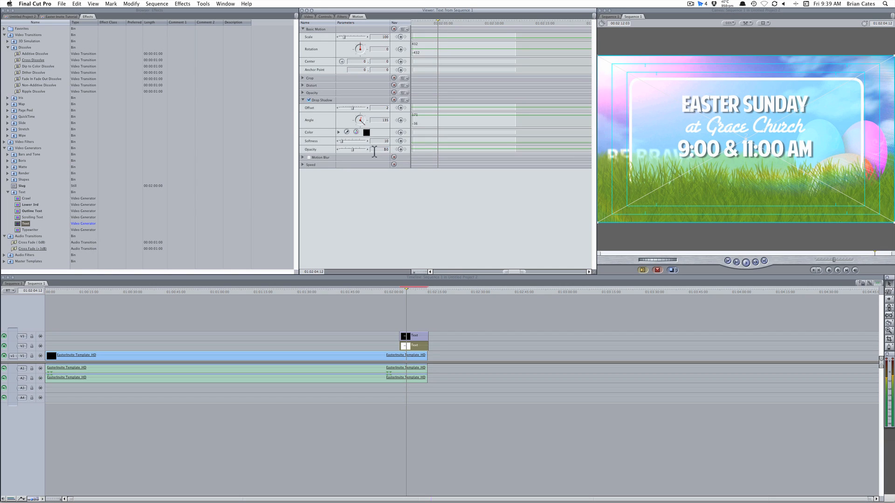
click(380, 150)
text(30)
key(Return)
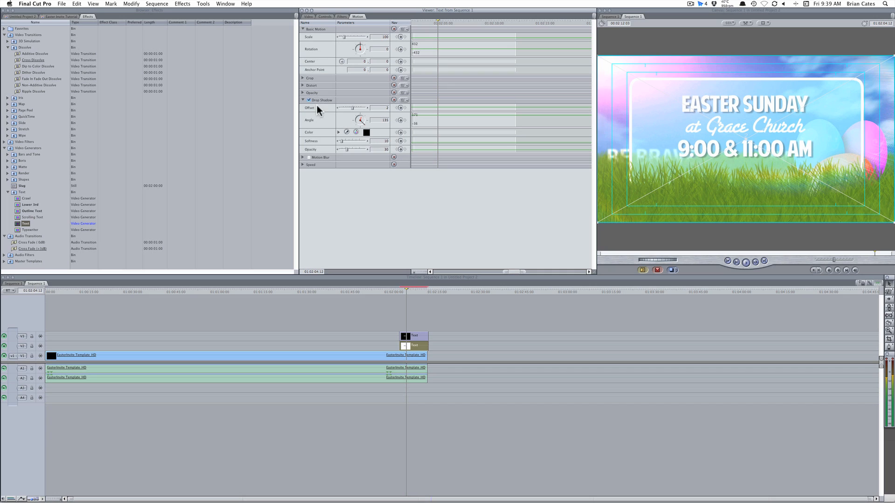
Give the 'at Grace Church' title a 30-opacity drop shadow, then render both title clips
double_click(415, 337)
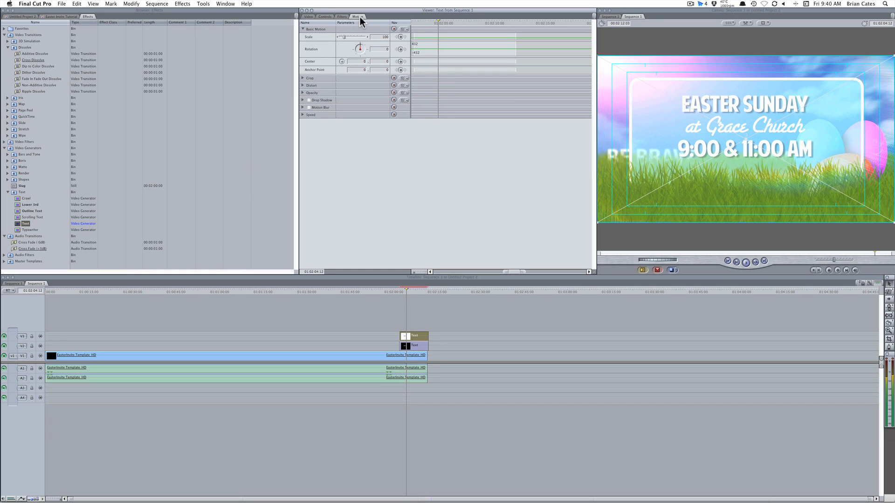
click(309, 99)
click(302, 100)
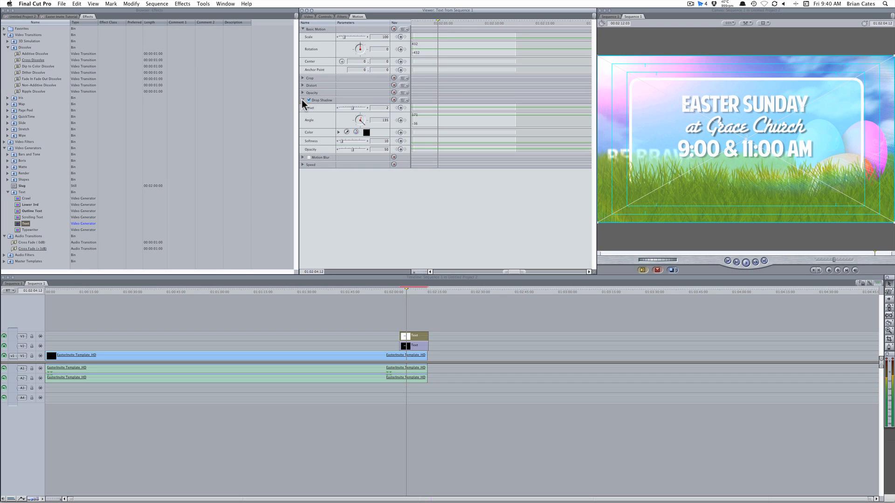
drag(375, 151, 410, 152)
text(30)
key(Return)
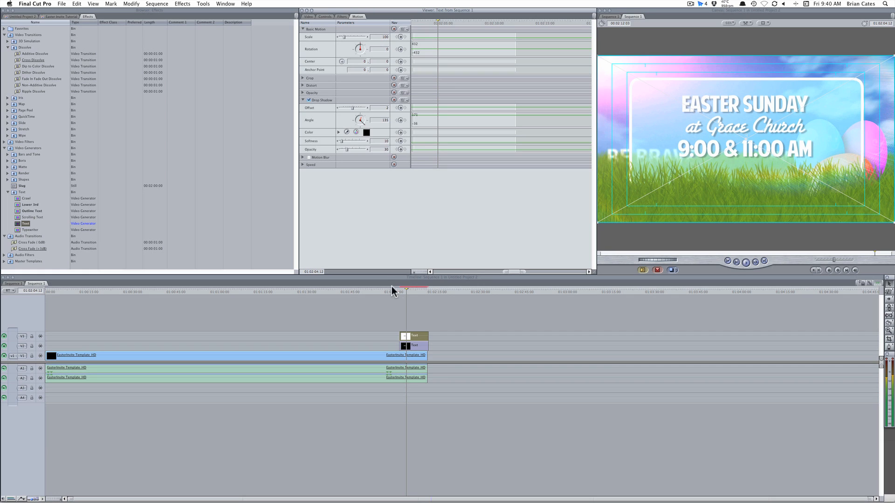
drag(417, 326, 413, 344)
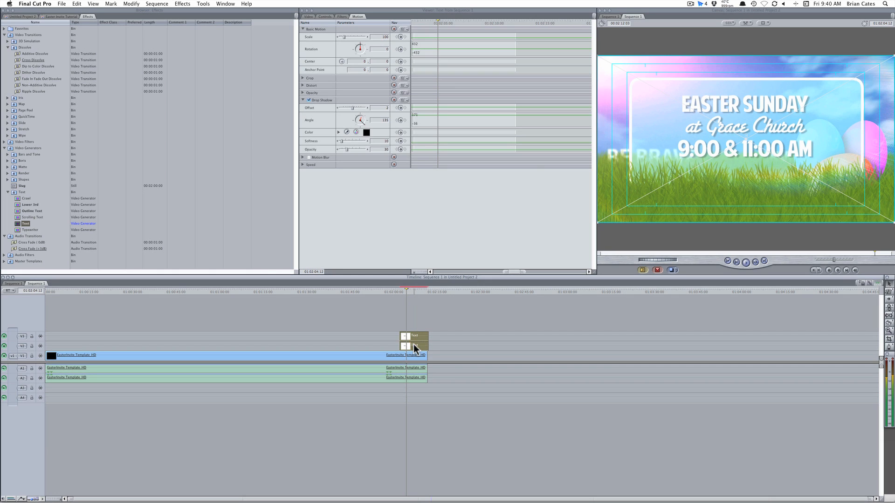
key(super+r)
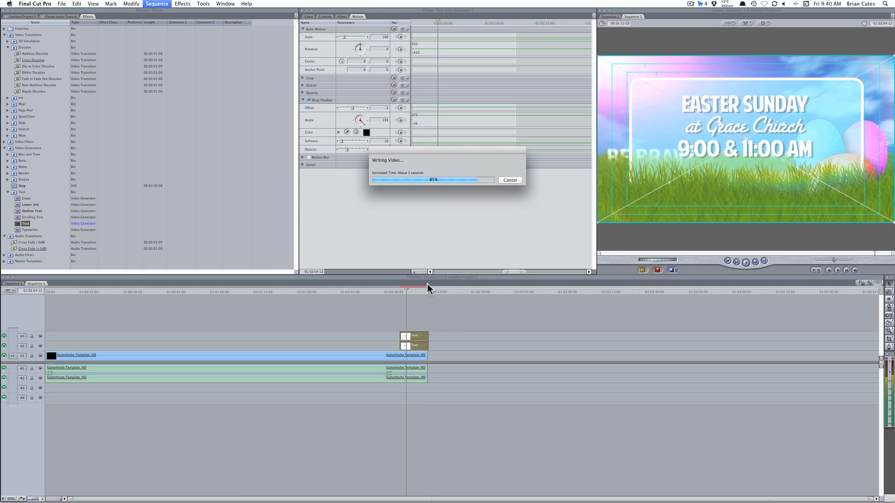
Play the sequence from just before the titles, stopping once they show over black
click(394, 290)
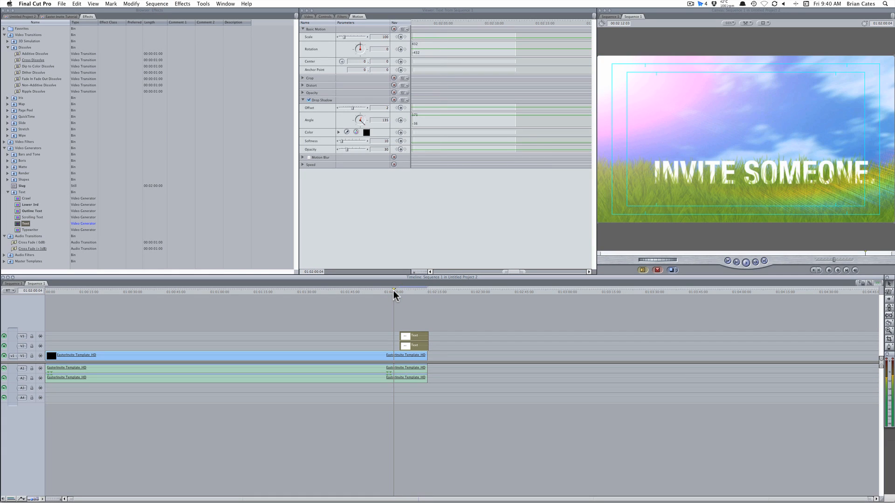
click(746, 263)
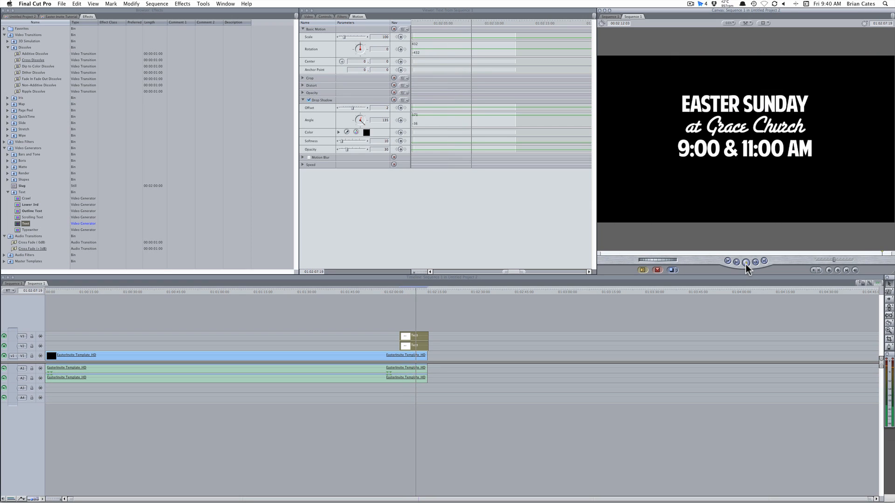
click(746, 263)
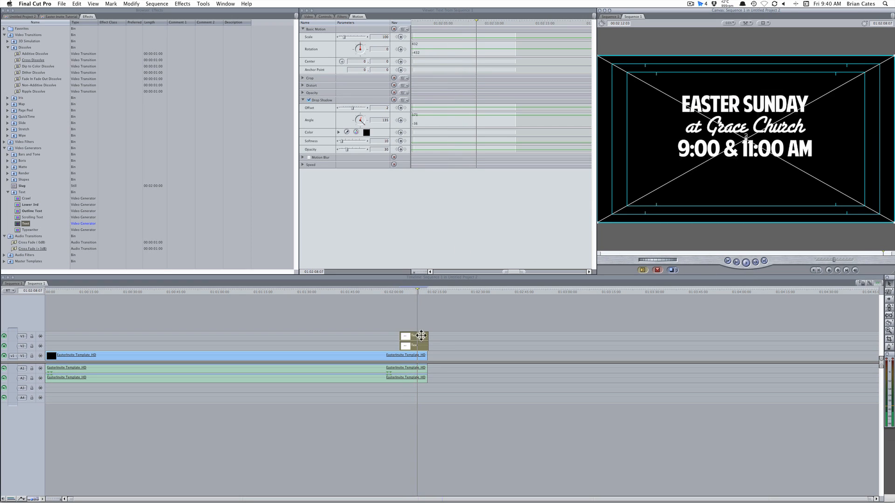
Trim both title clips to end on the background's last frame, V3 at 00:00:03:22
drag(412, 289, 410, 290)
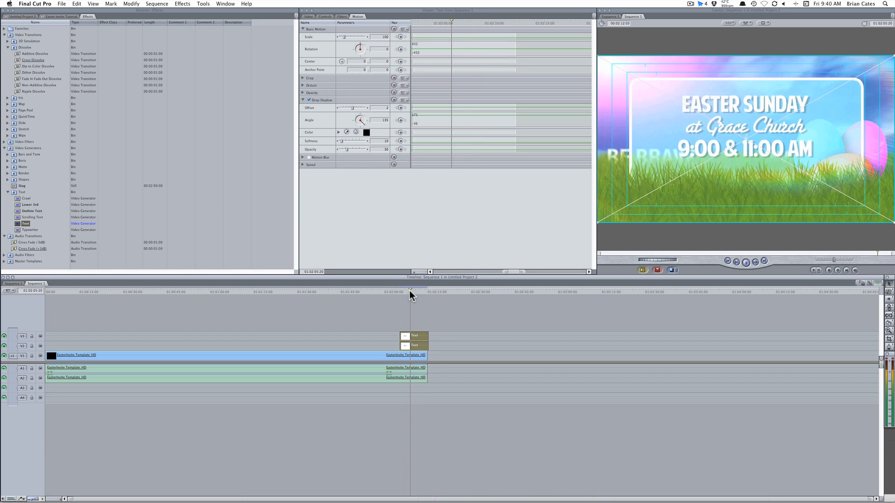
key(Right)
key(Right)
key(Right)
key(Right)
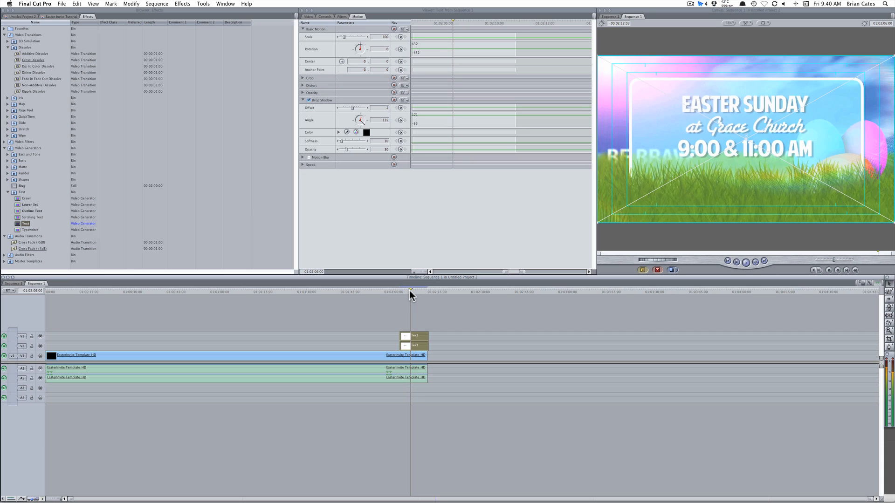
key(Right)
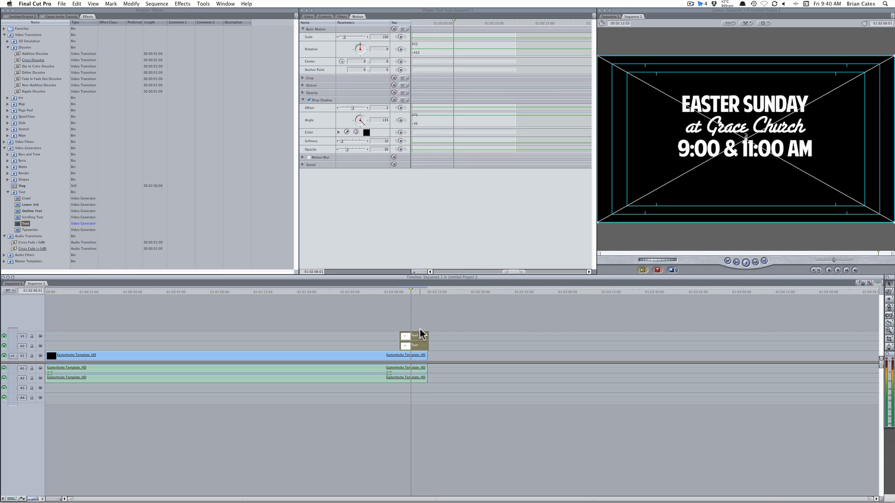
drag(427, 333, 413, 333)
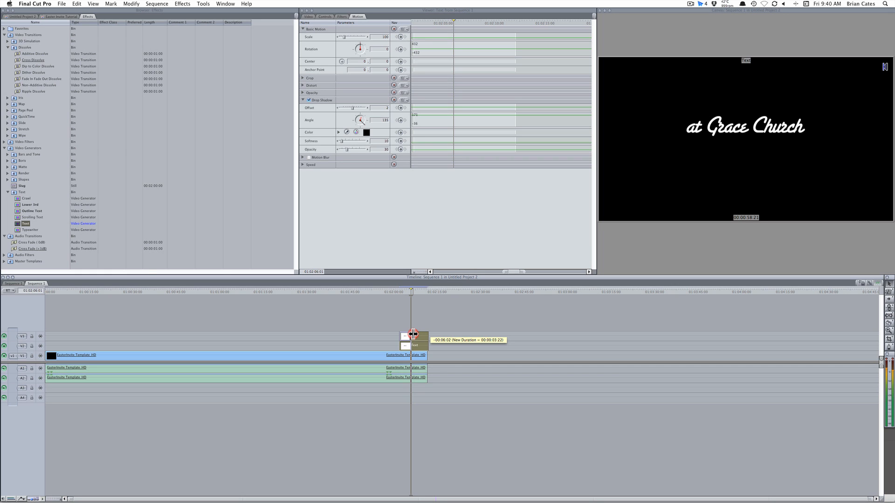
drag(414, 333, 413, 345)
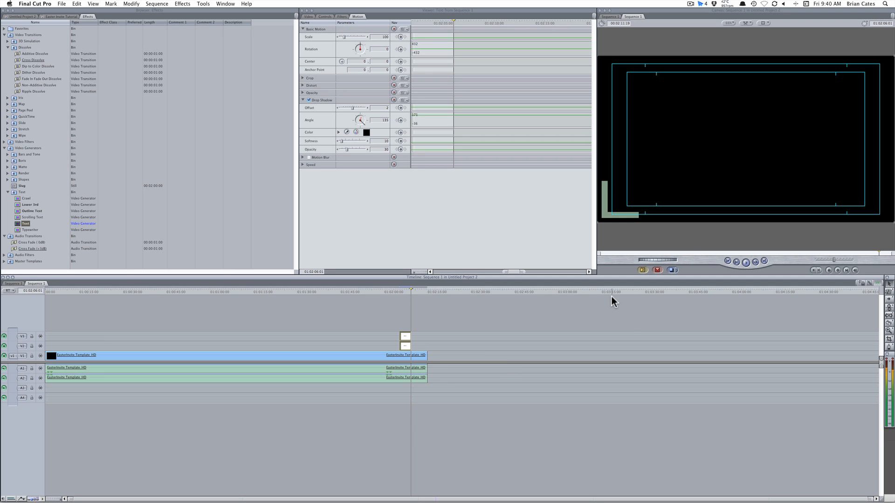
key(Left)
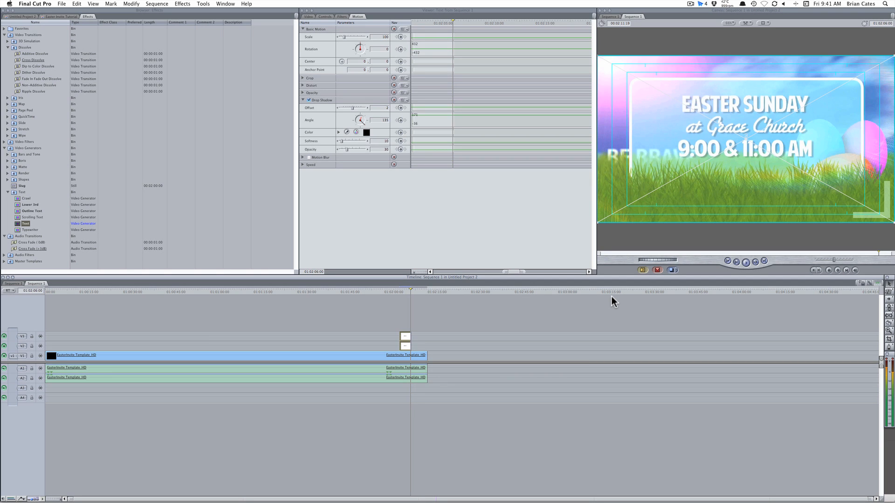
key(Right)
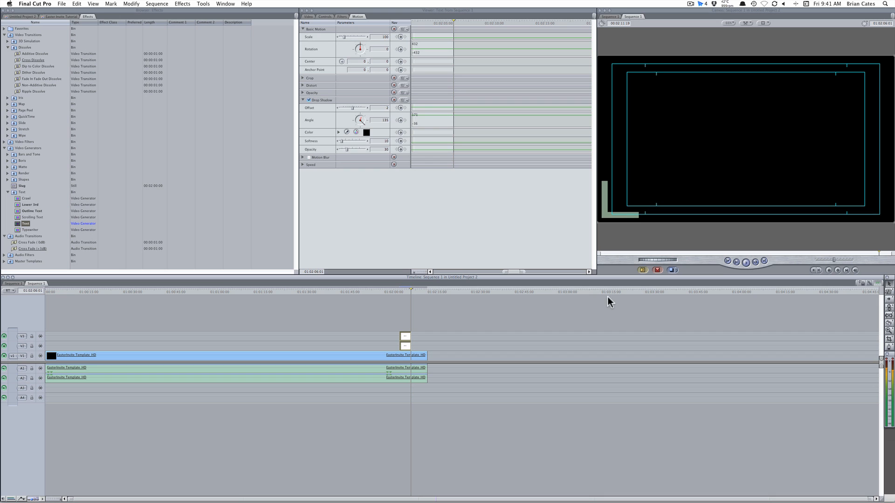
click(405, 290)
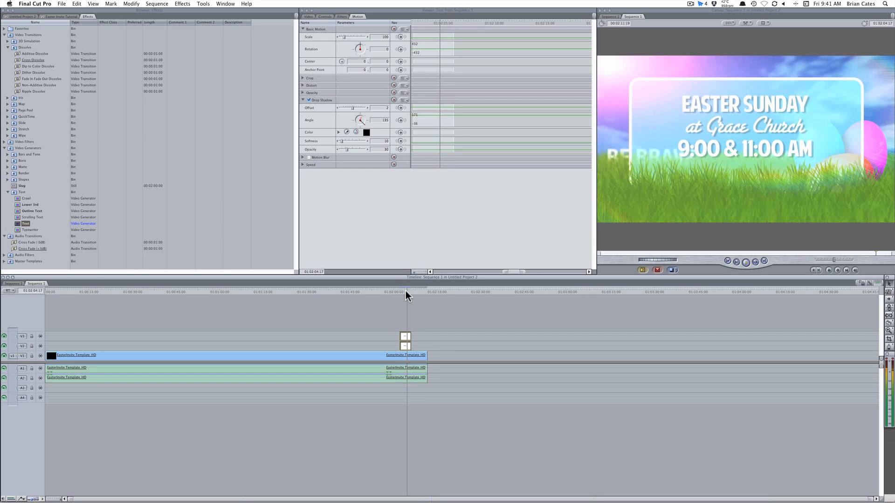
key(space)
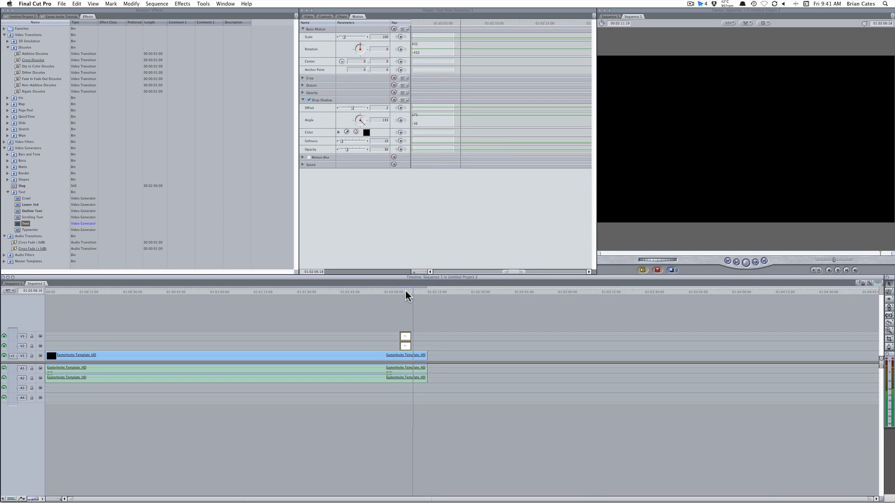
click(394, 291)
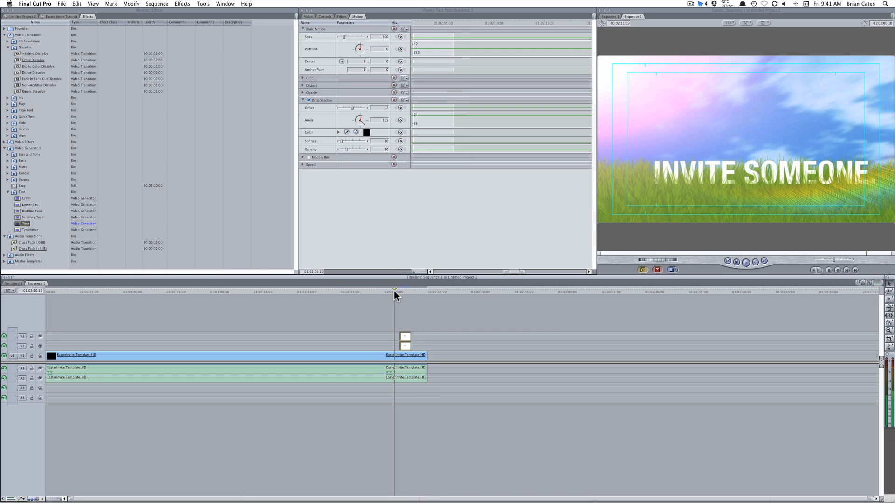
key(space)
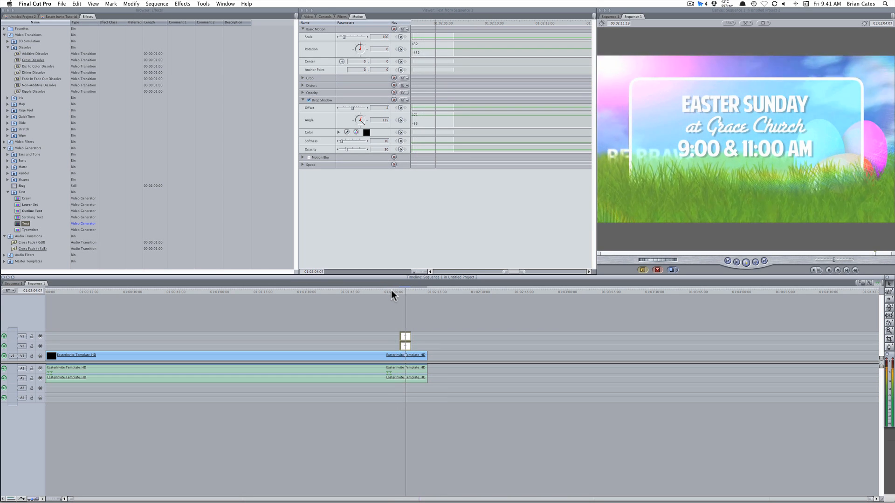
click(385, 291)
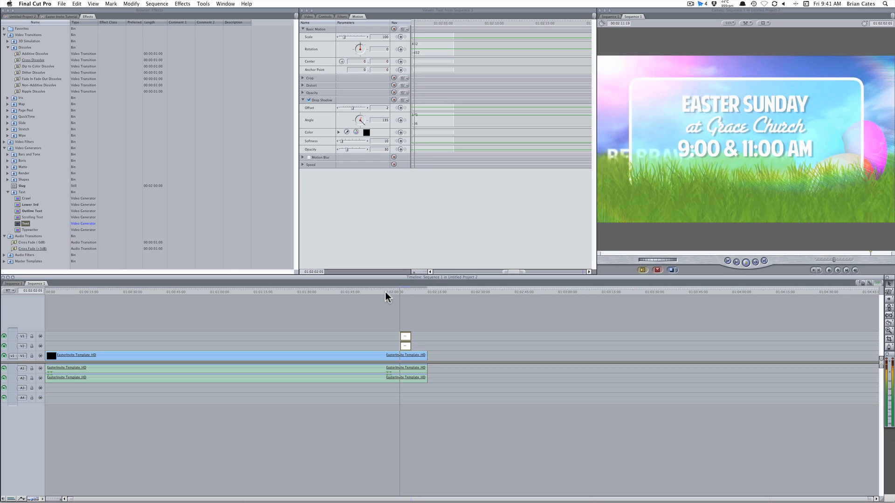
key(space)
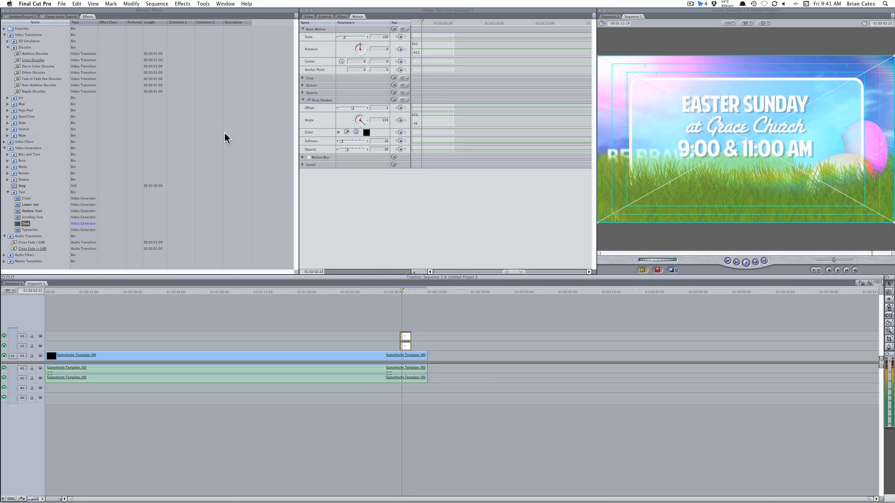
Put a Cross Dissolve from Video Transitions > Dissolve at the start of each title clip
click(447, 323)
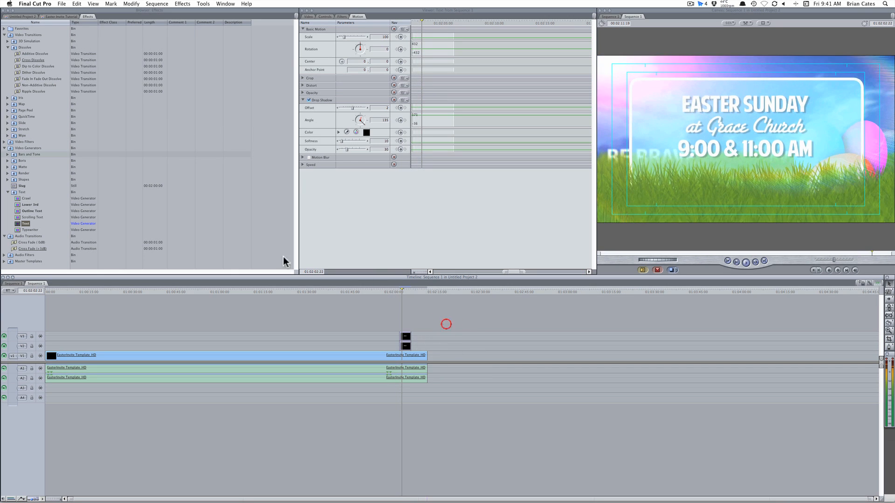
click(133, 11)
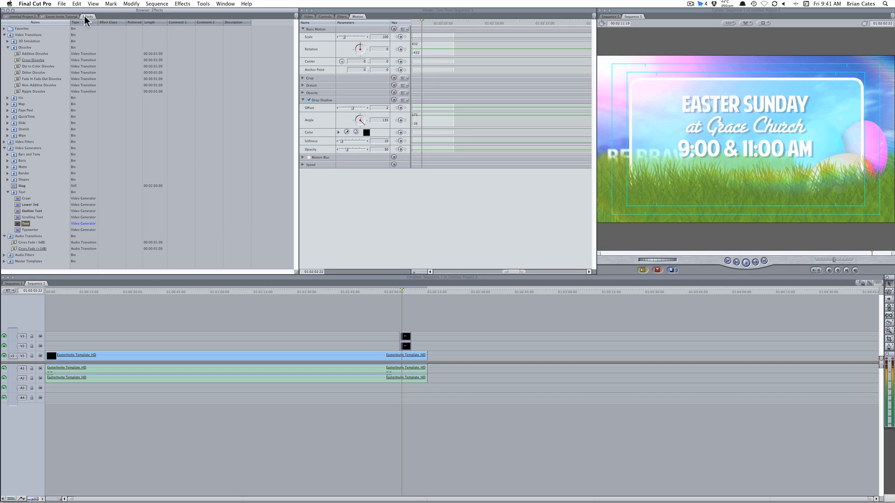
click(87, 16)
click(11, 35)
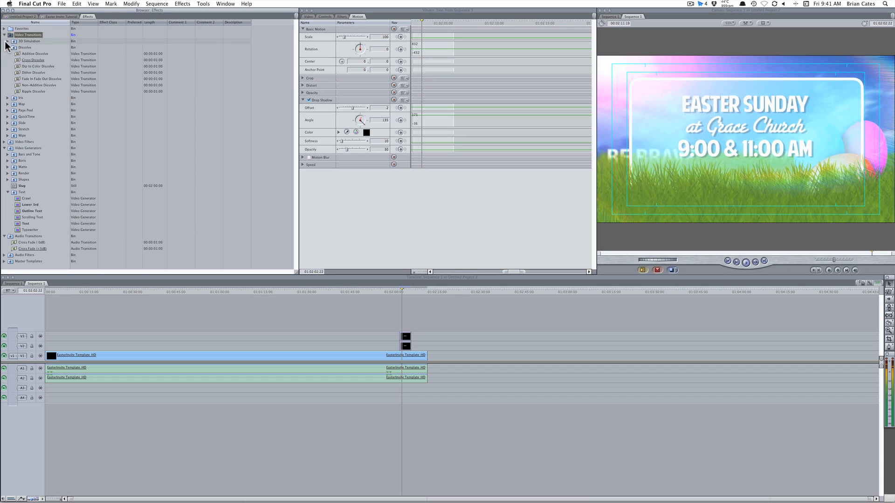
click(15, 48)
click(16, 67)
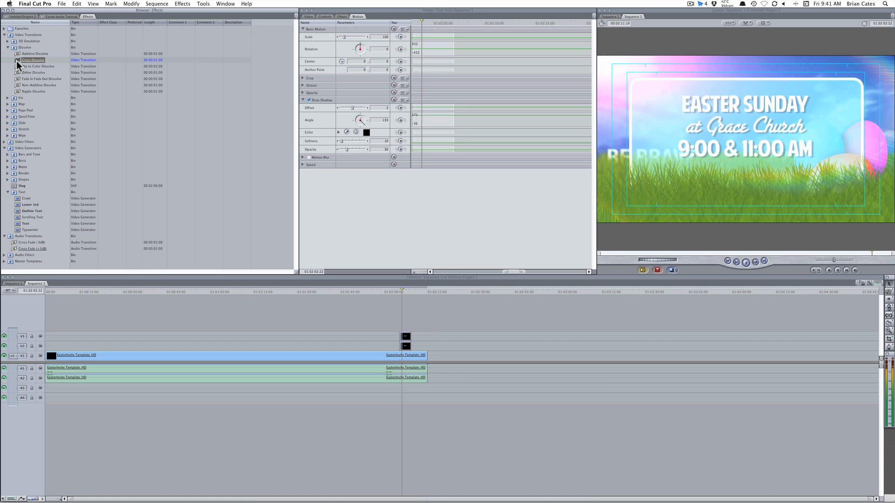
drag(16, 60, 404, 342)
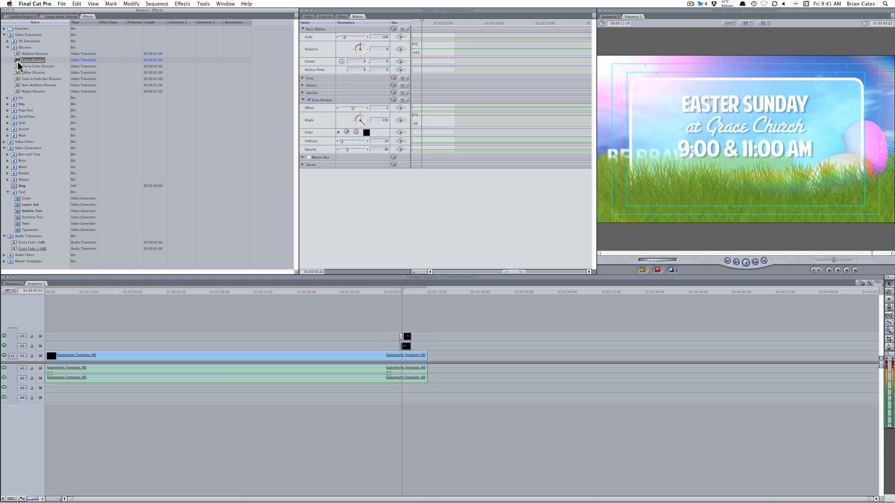
drag(19, 64, 404, 346)
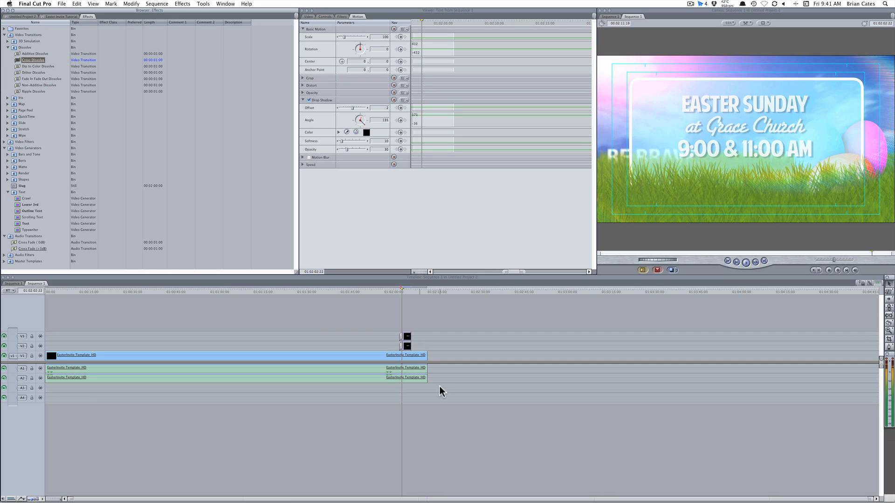
click(71, 498)
drag(71, 498, 672, 497)
drag(763, 500, 687, 494)
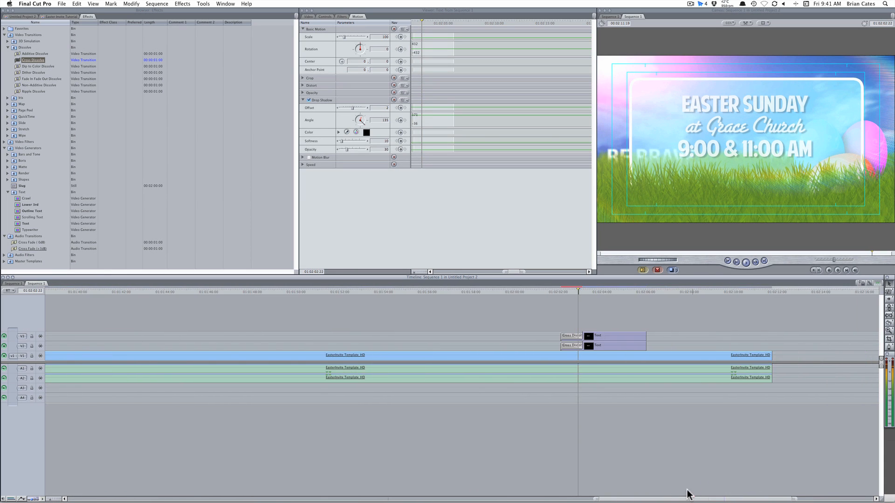
Shorten the title Cross Dissolves to 00:00:00:12 and render the sequence
click(571, 290)
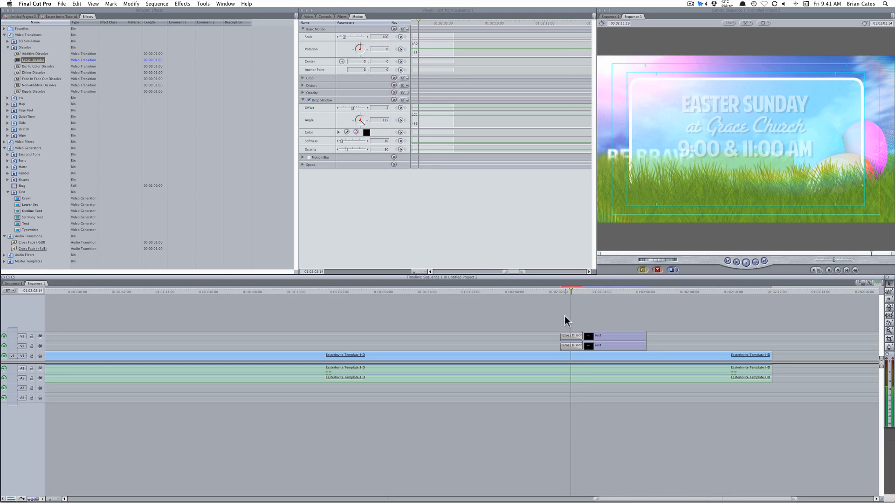
double_click(573, 334)
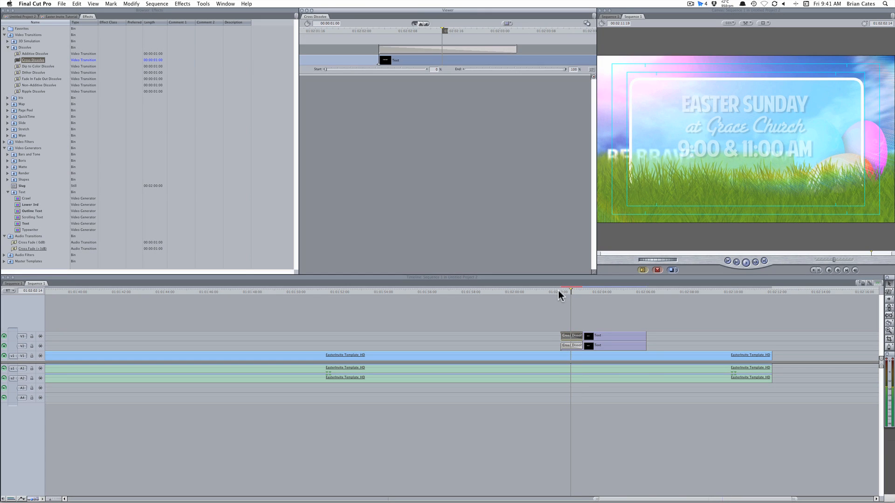
mouse_move(559, 291)
mouse_down()
mouse_move(593, 294)
mouse_move(572, 298)
mouse_up()
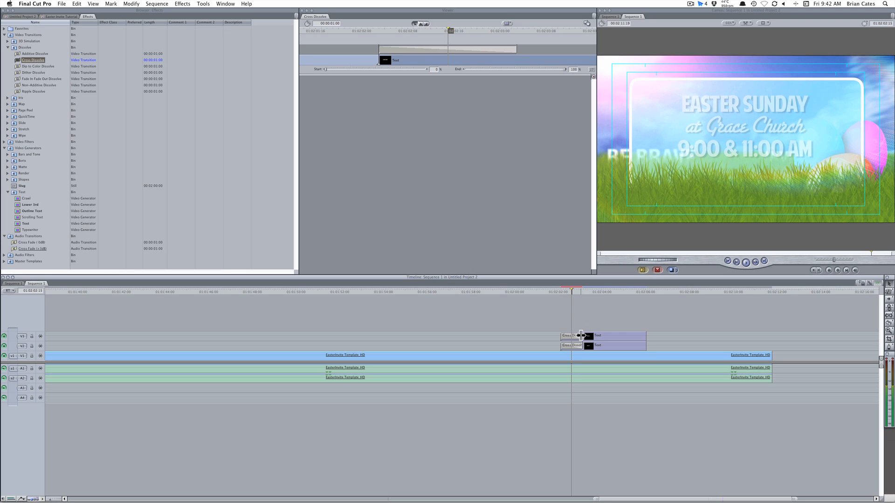
mouse_move(581, 335)
mouse_down()
mouse_move(572, 336)
mouse_move(581, 346)
mouse_move(566, 343)
mouse_up()
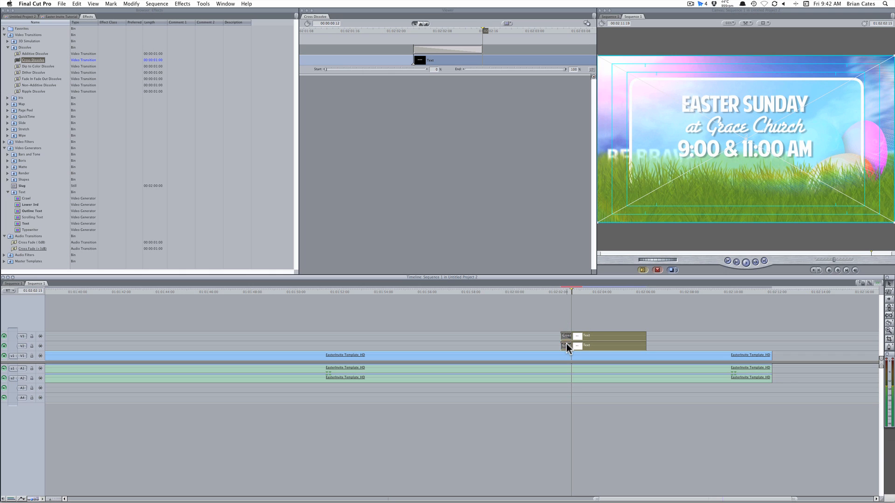
key(super+r)
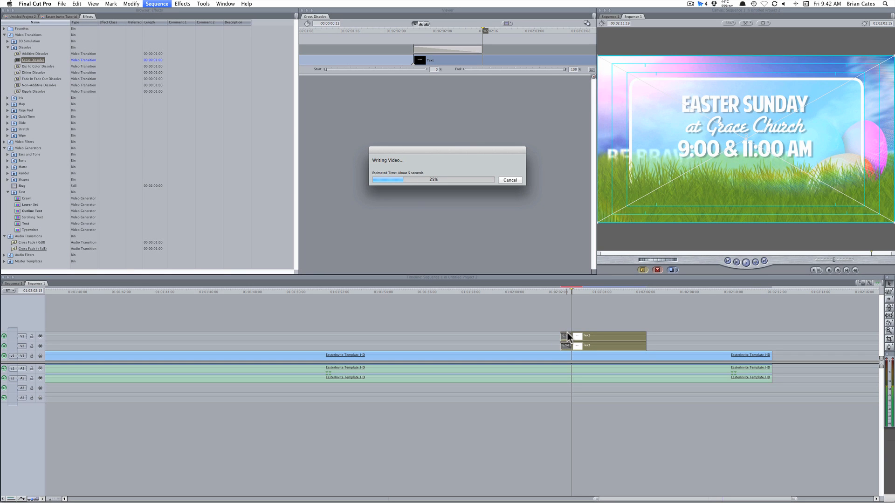
click(543, 290)
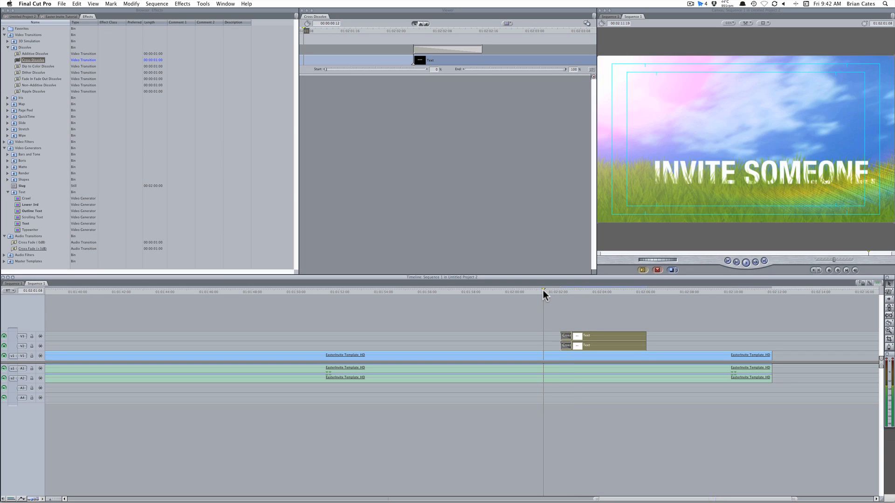
key(space)
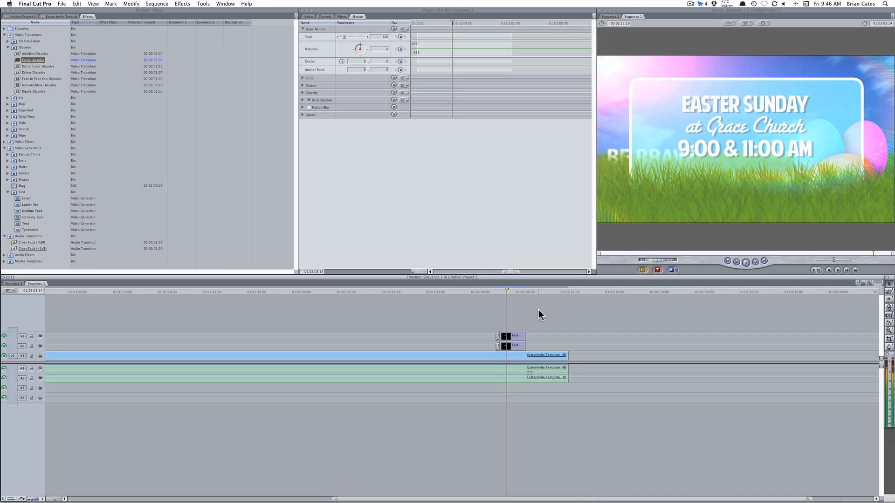
Bring up the File menu's Export options for QuickTime Conversion
click(62, 4)
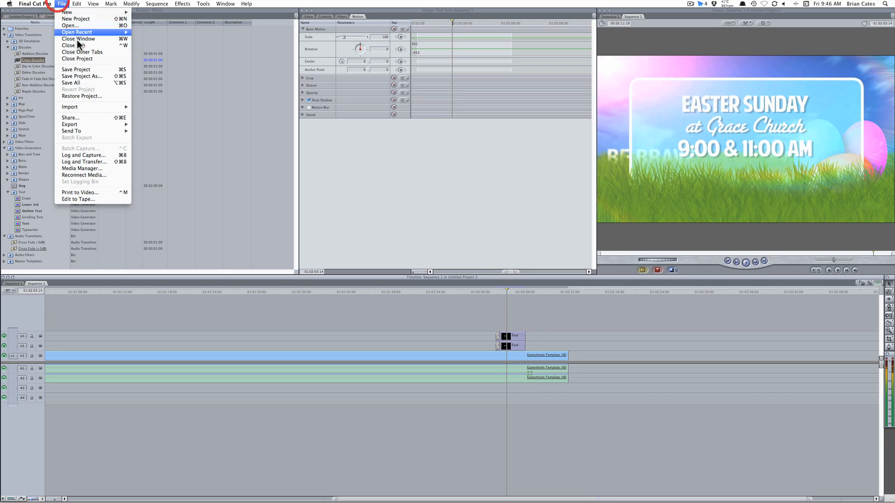
mouse_move(97, 124)
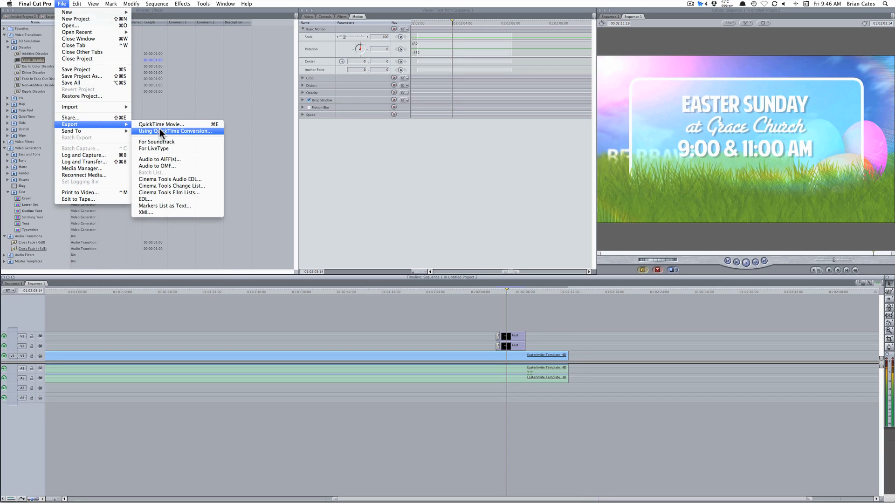